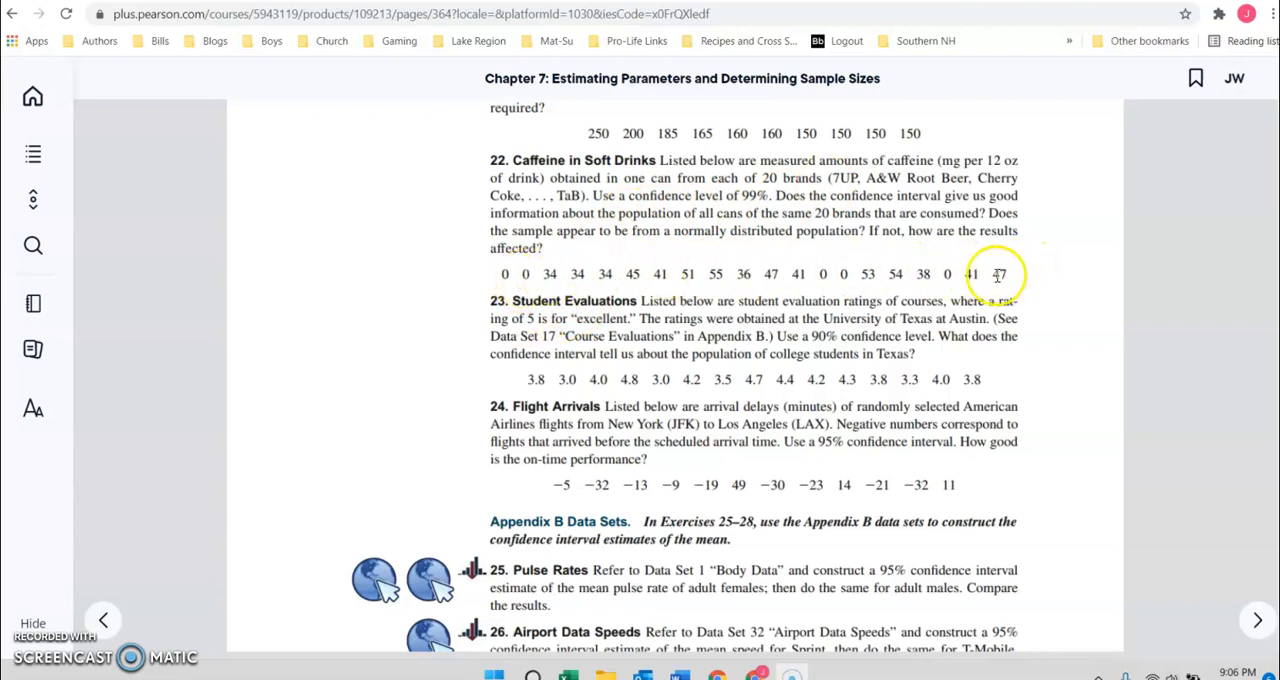
# Switch to the StatCrunch data table and rename the first column, var1, as Pop.
pyautogui.click(510, 0)
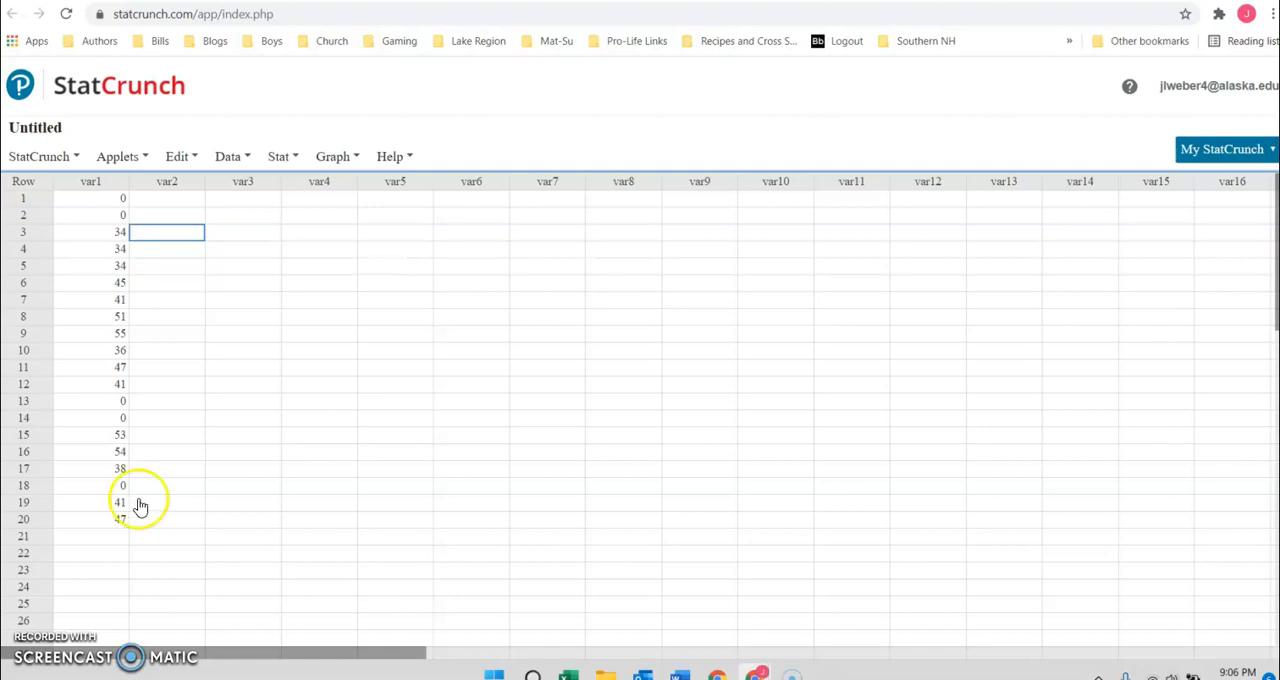
pyautogui.click(100, 181)
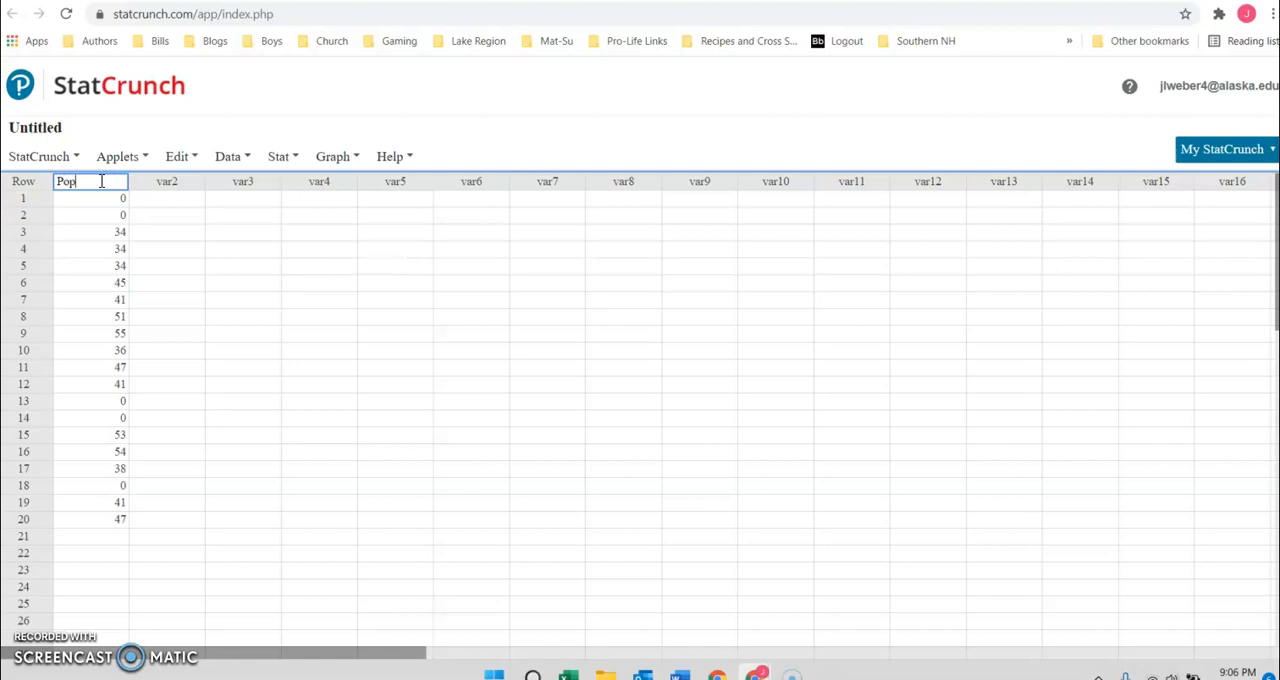
pyautogui.press('Return')
pyautogui.click(158, 211)
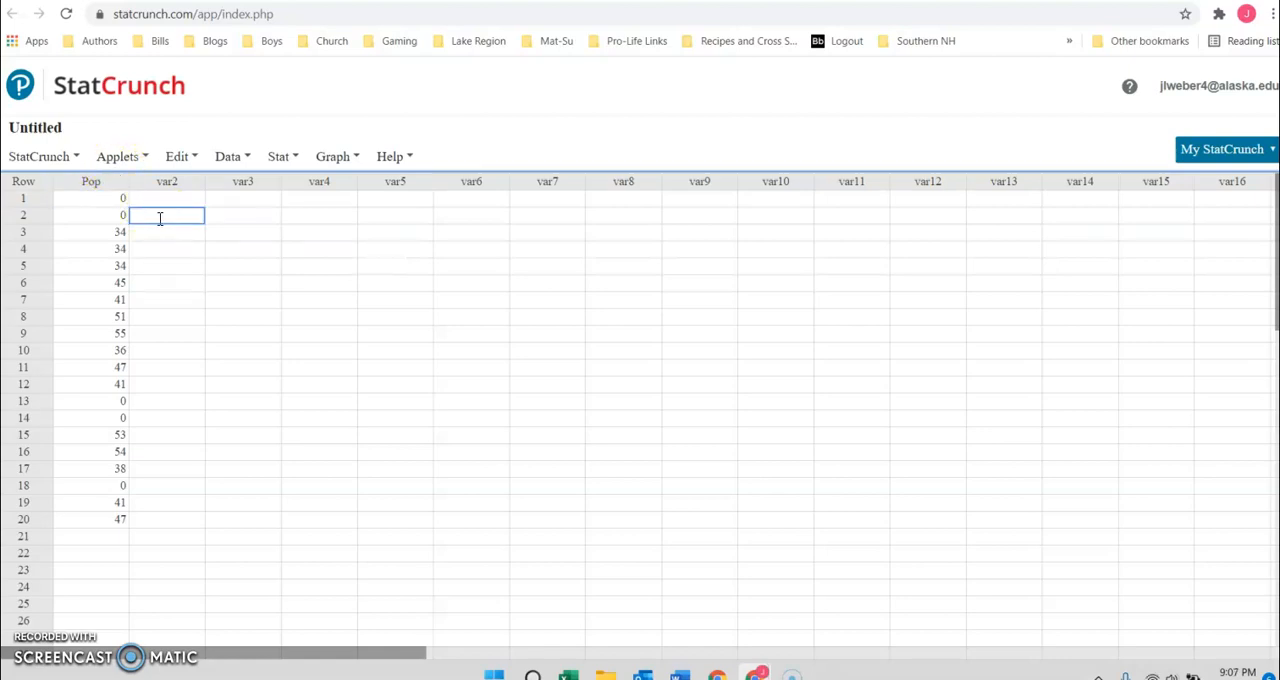
# Start a one-sample T procedure that uses the data in the table.
pyautogui.click(280, 158)
pyautogui.moveTo(298, 270)
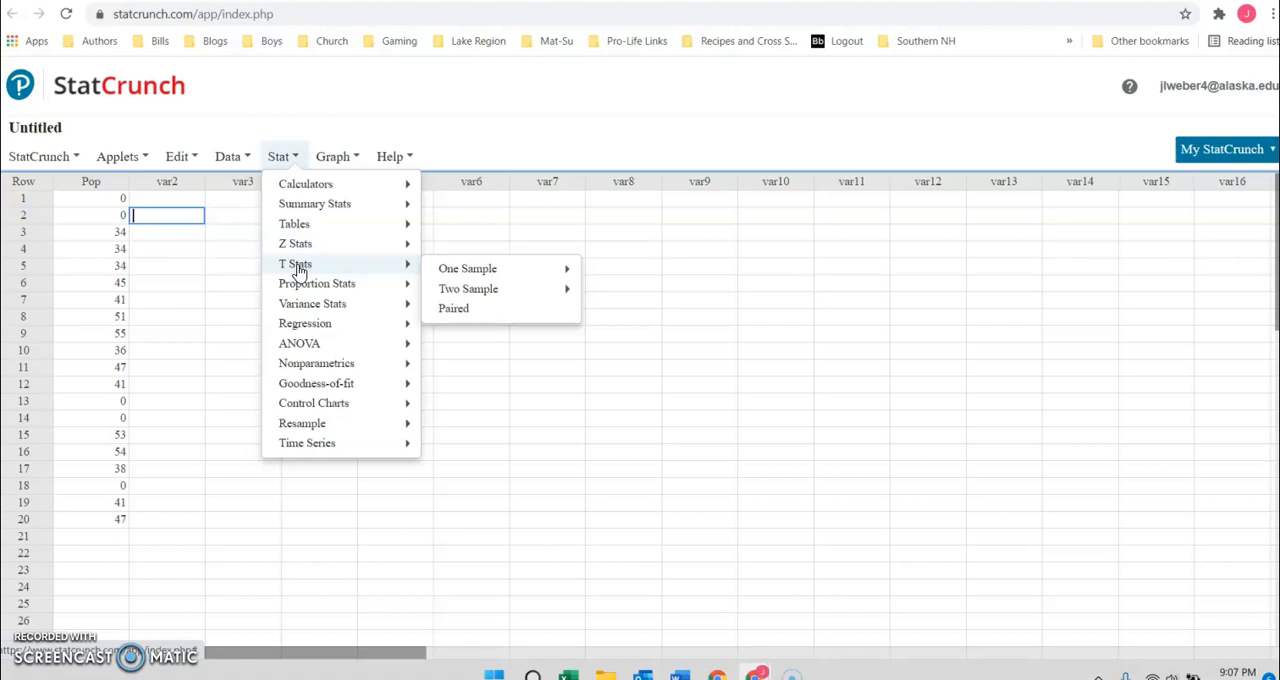
pyautogui.click(292, 250)
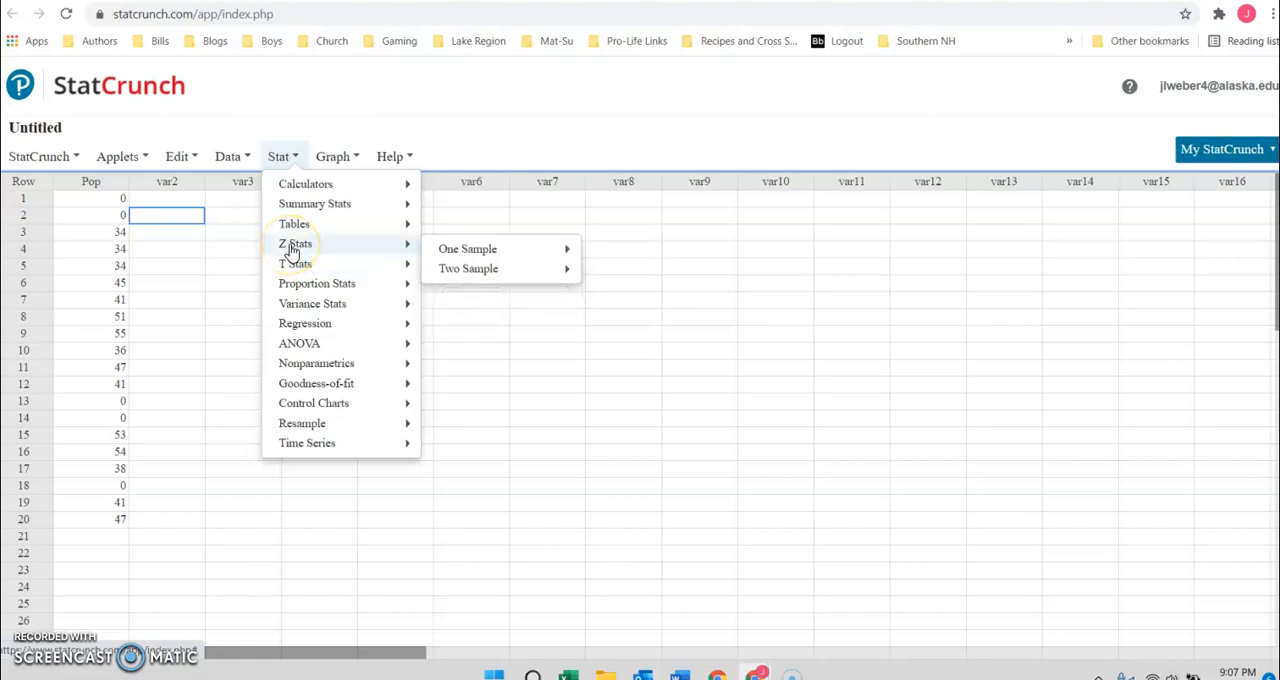
pyautogui.moveTo(295, 263)
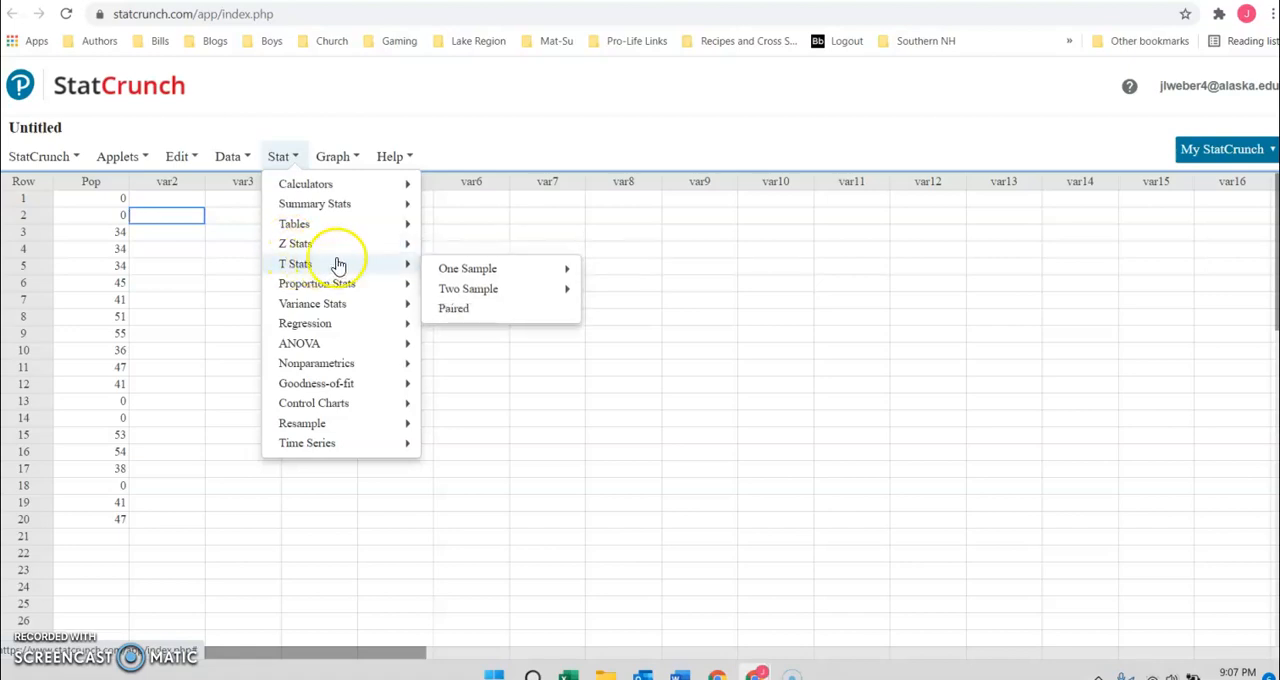
pyautogui.moveTo(475, 270)
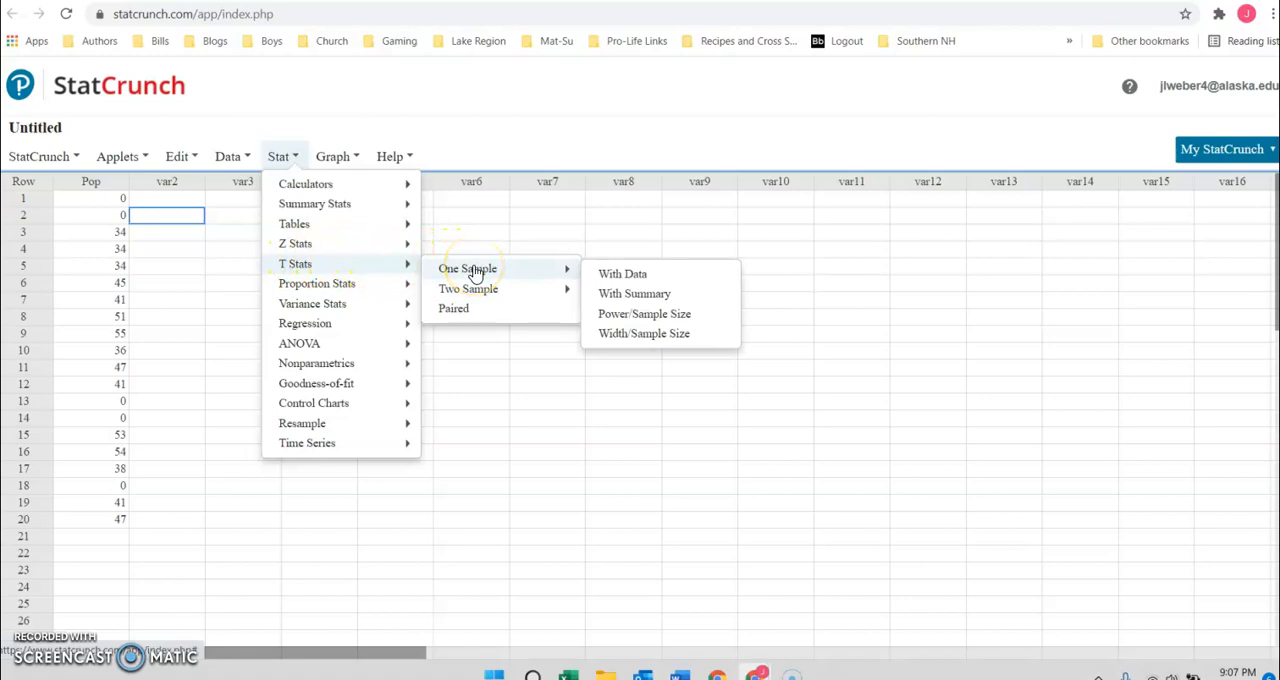
pyautogui.click(632, 278)
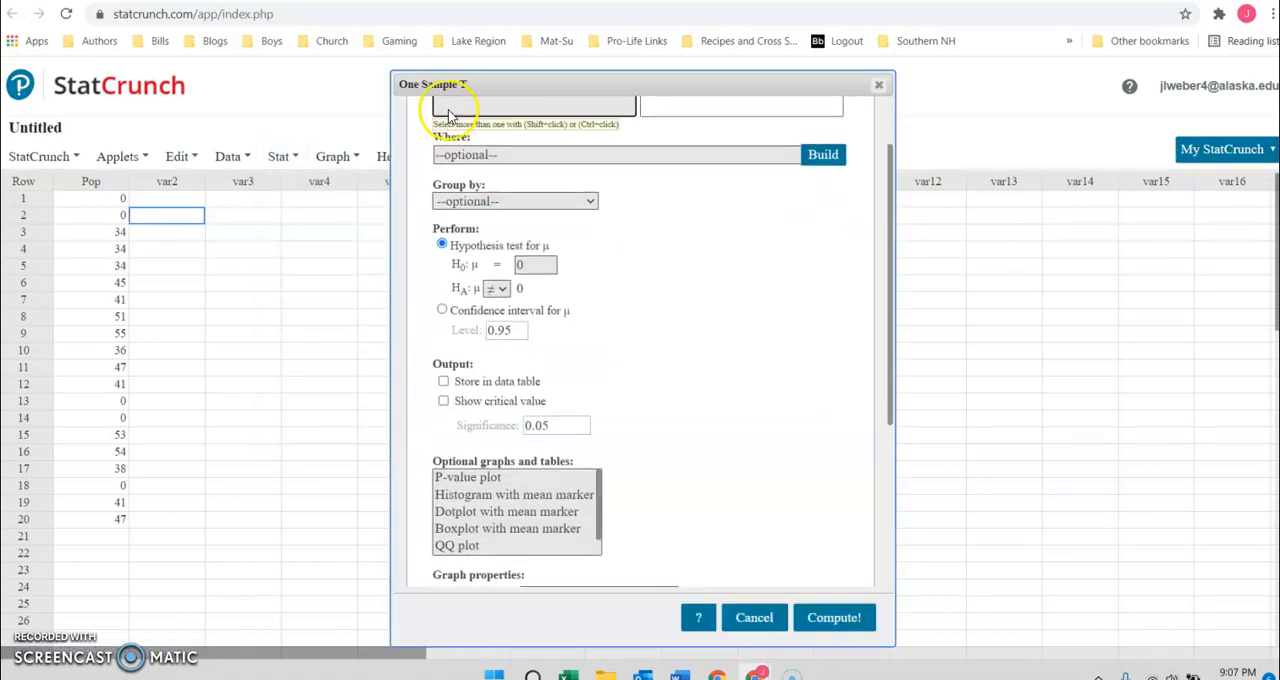
# Compute a confidence interval for μ from the Pop column at level 0.99.
pyautogui.click(447, 134)
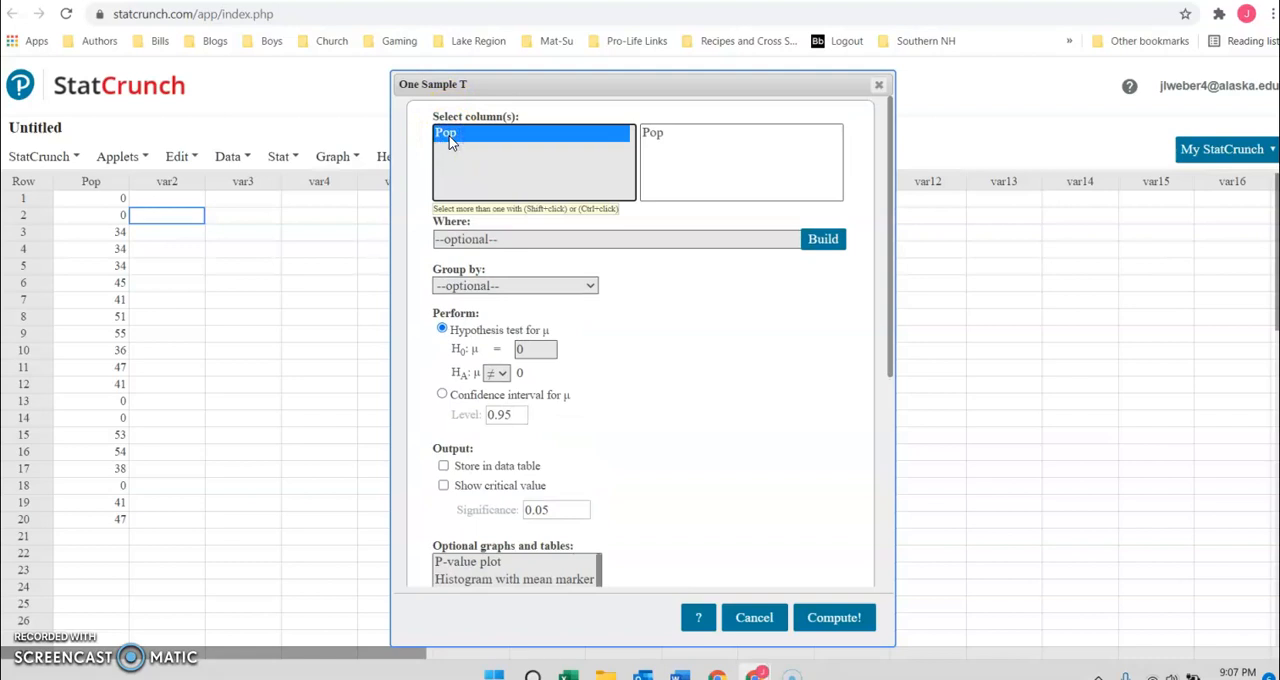
pyautogui.click(442, 396)
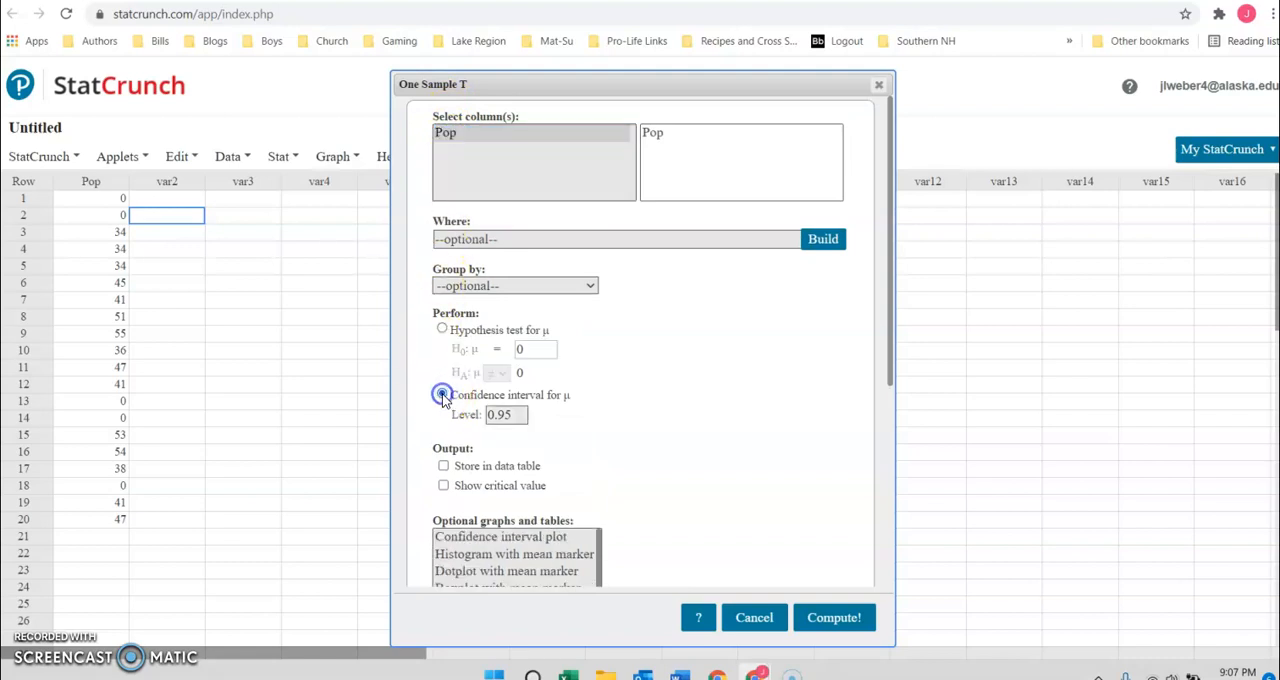
pyautogui.click(511, 415)
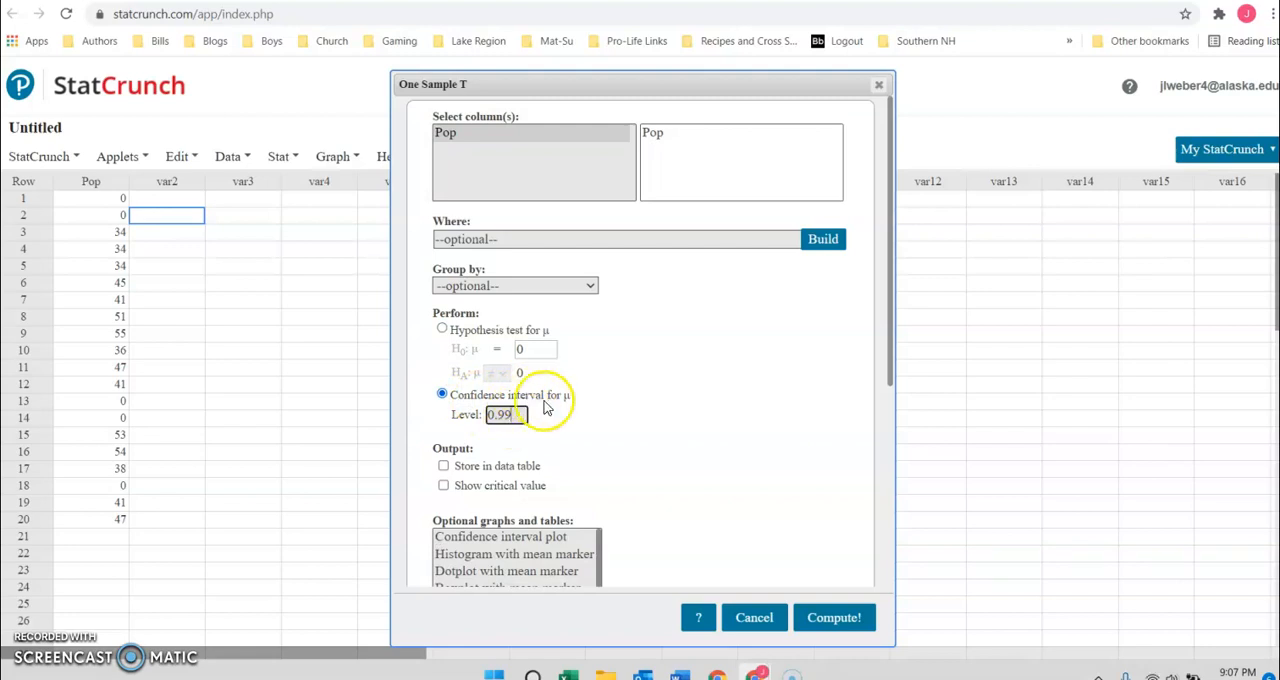
pyautogui.scroll(-2, 665, 427)
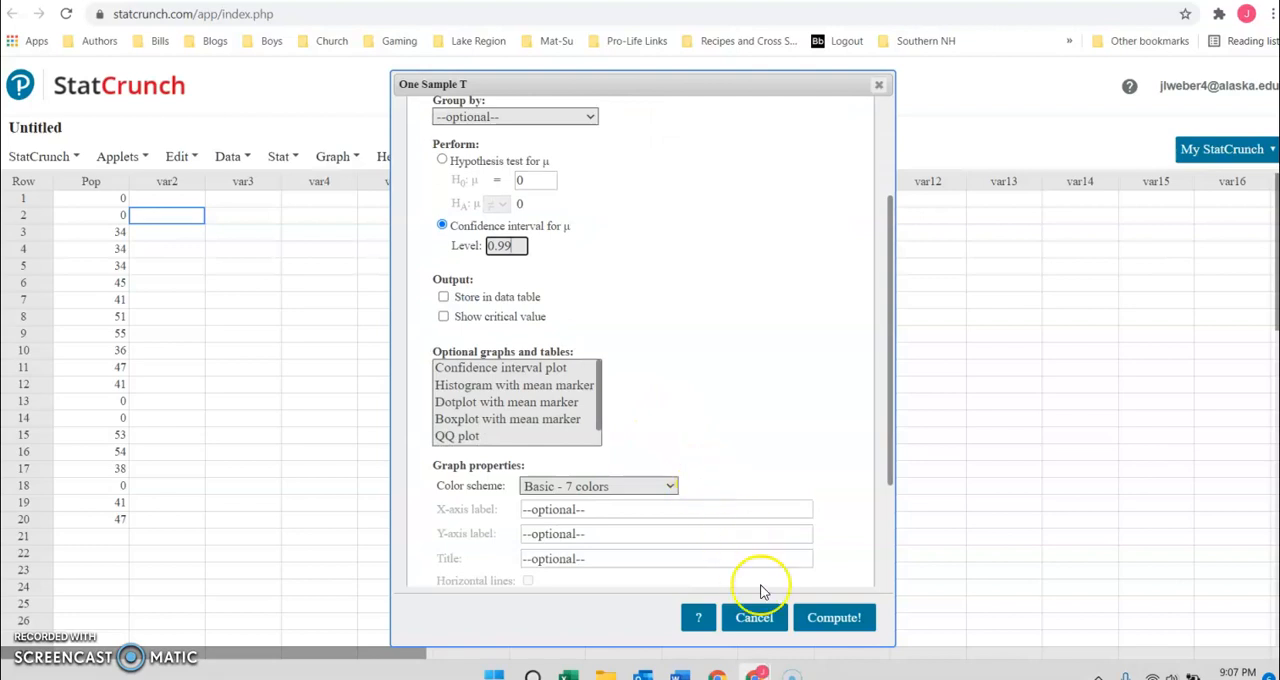
pyautogui.click(826, 620)
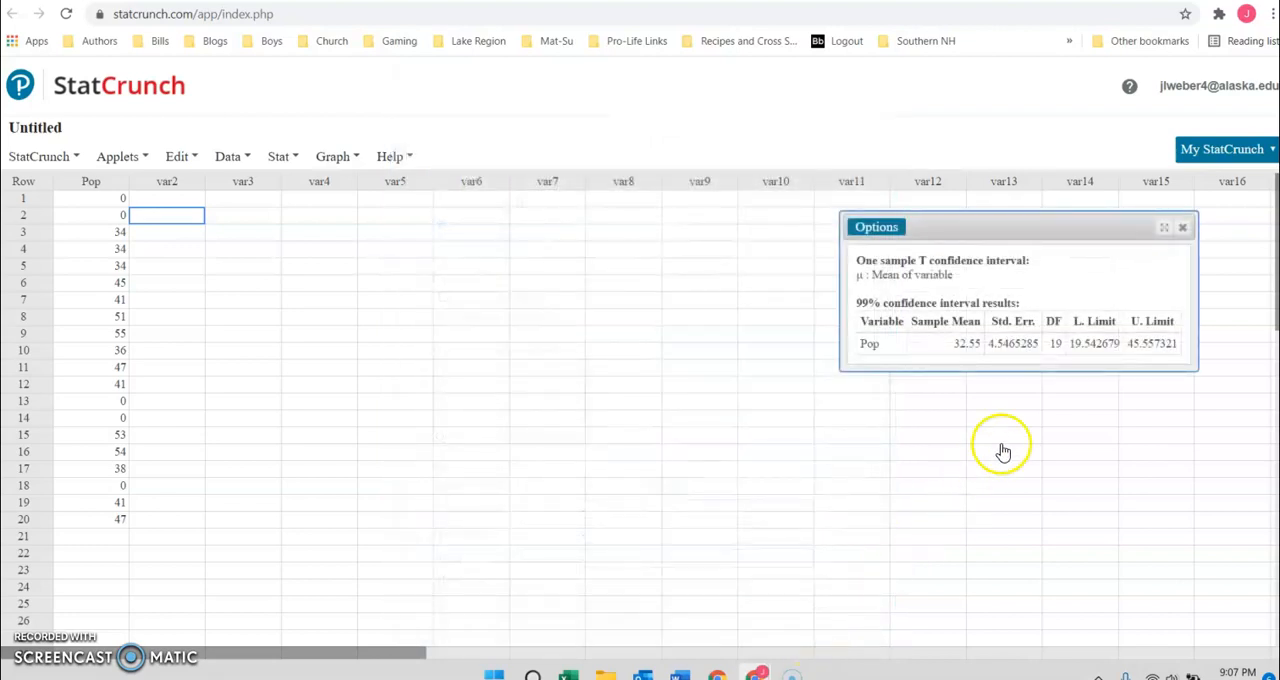
# Examine the lower limit, upper limit and standard error in the 99% confidence interval results.
pyautogui.moveTo(1080, 345); pyautogui.dragTo(1177, 346)
pyautogui.click(1166, 351)
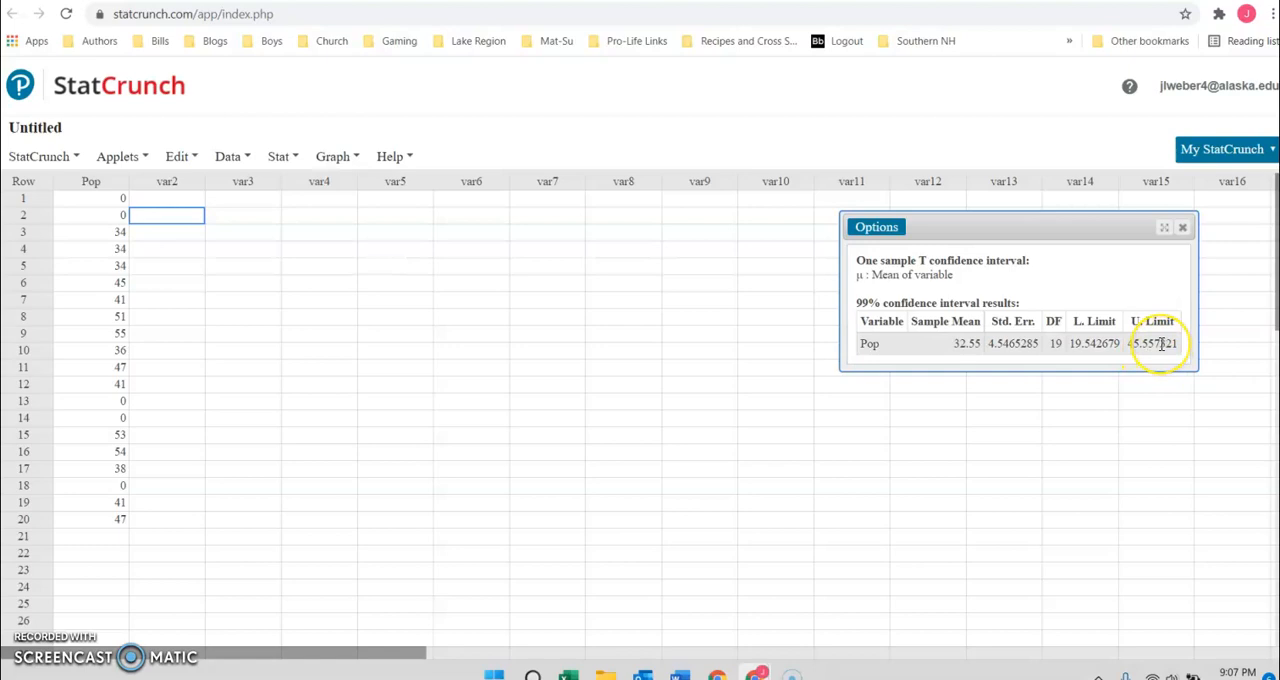
pyautogui.moveTo(989, 349); pyautogui.dragTo(1020, 346)
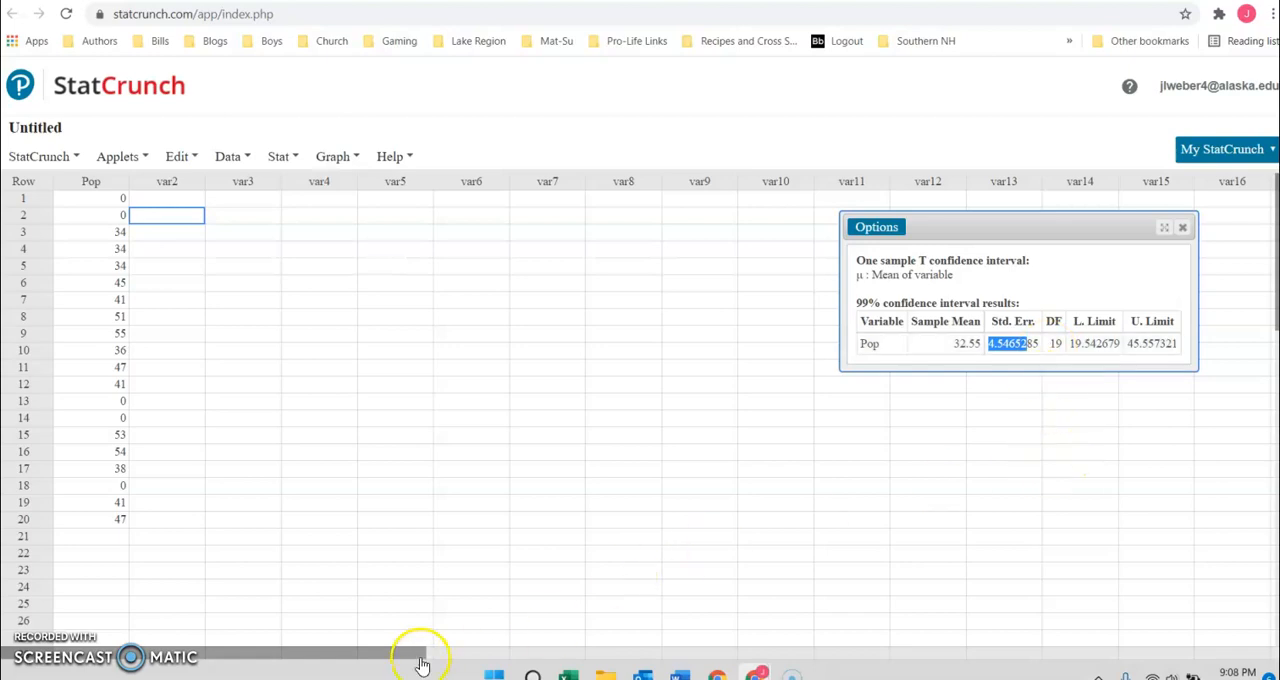
# Open the TI-SmartView CE calculator and clear its display.
pyautogui.click(503, 673)
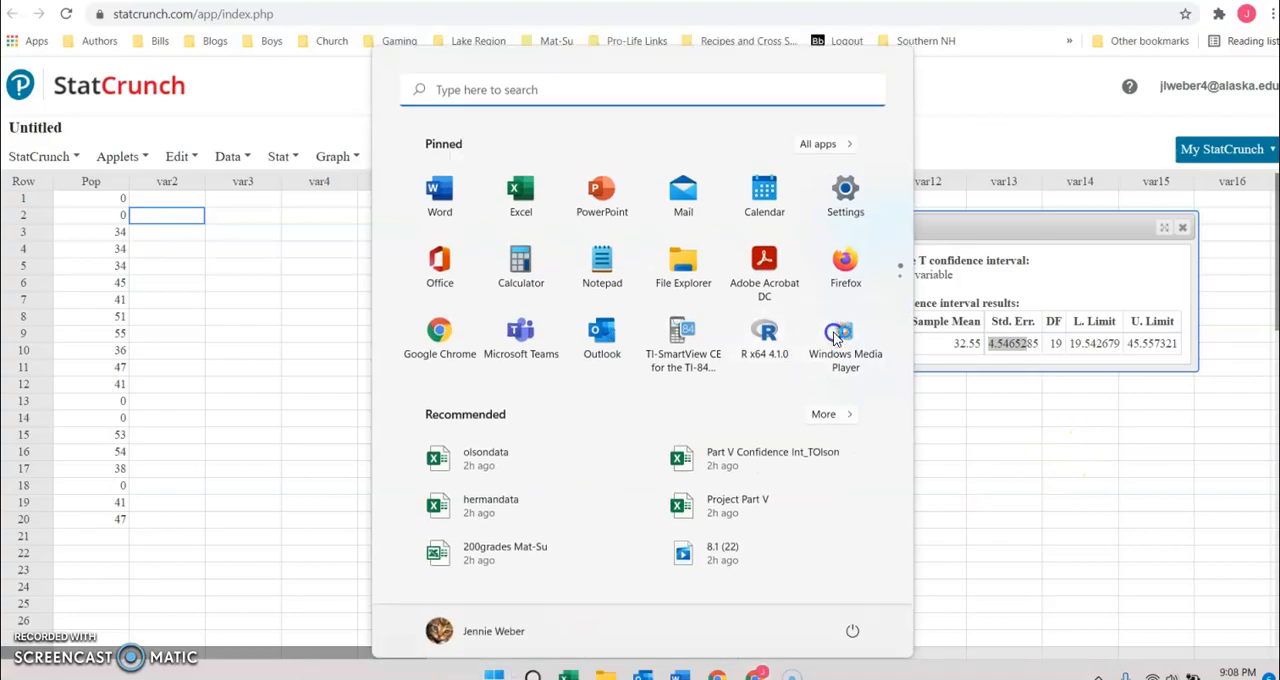
pyautogui.hotkey('alt', 'F4')
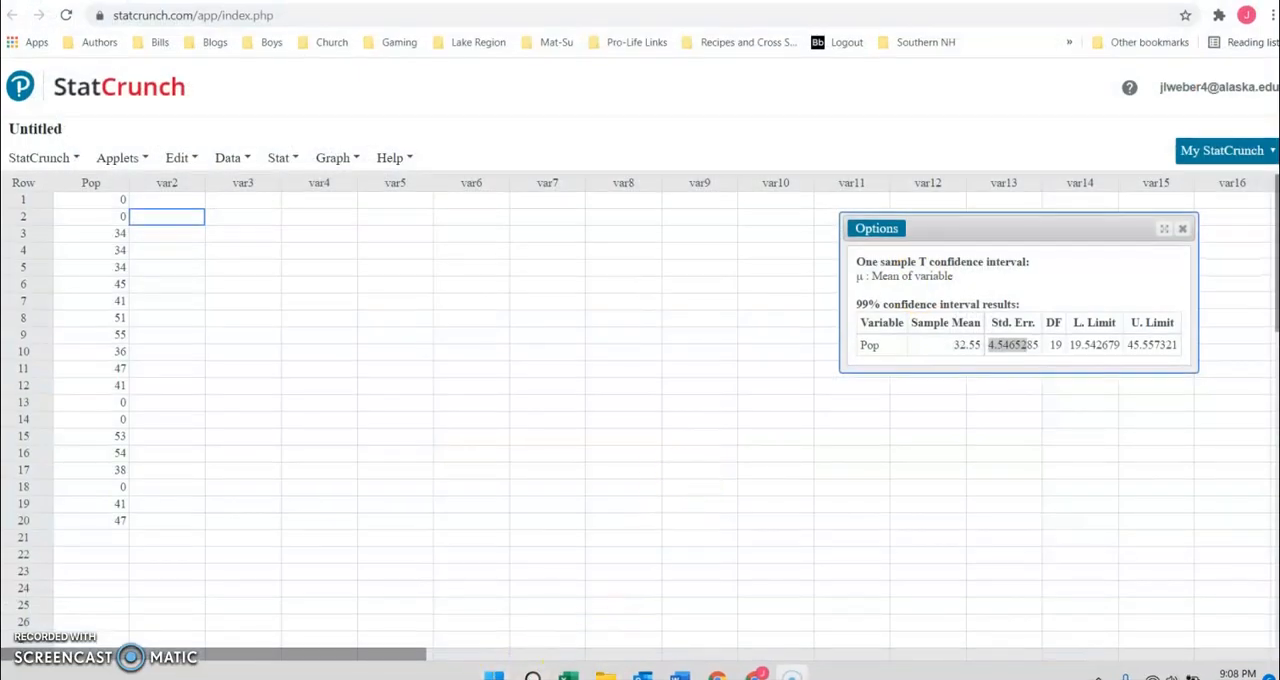
pyautogui.click(494, 675)
pyautogui.click(681, 345)
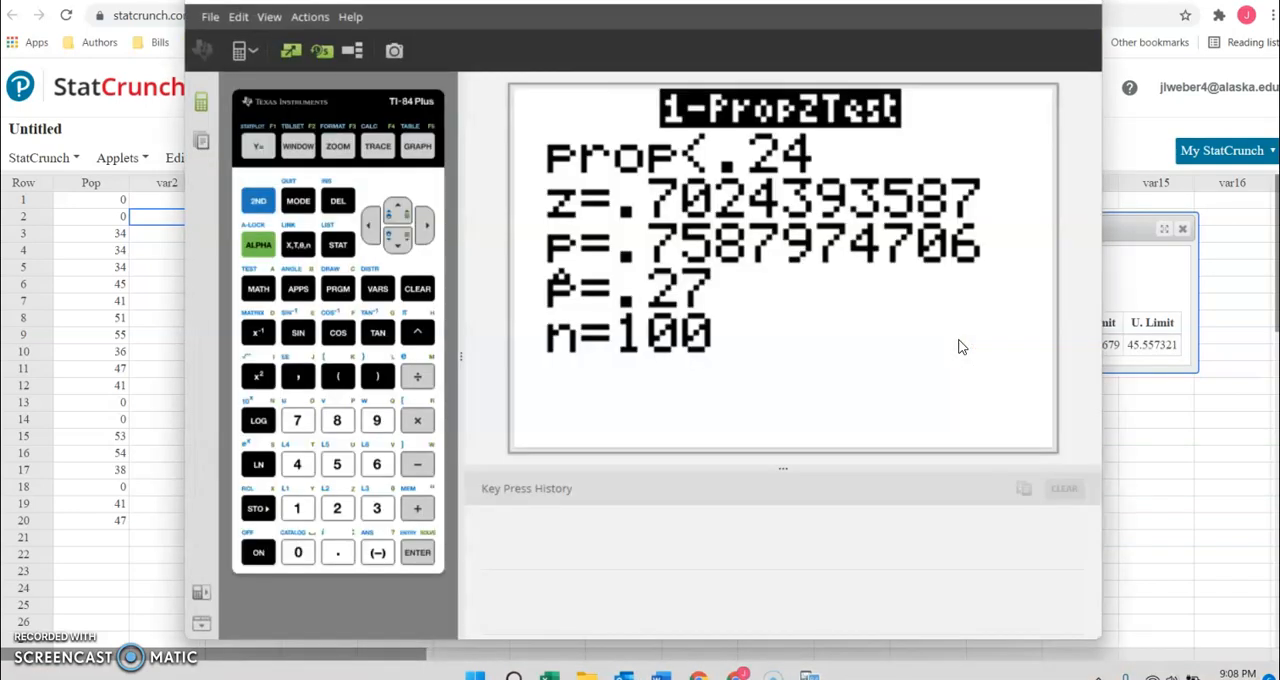
pyautogui.click(425, 285)
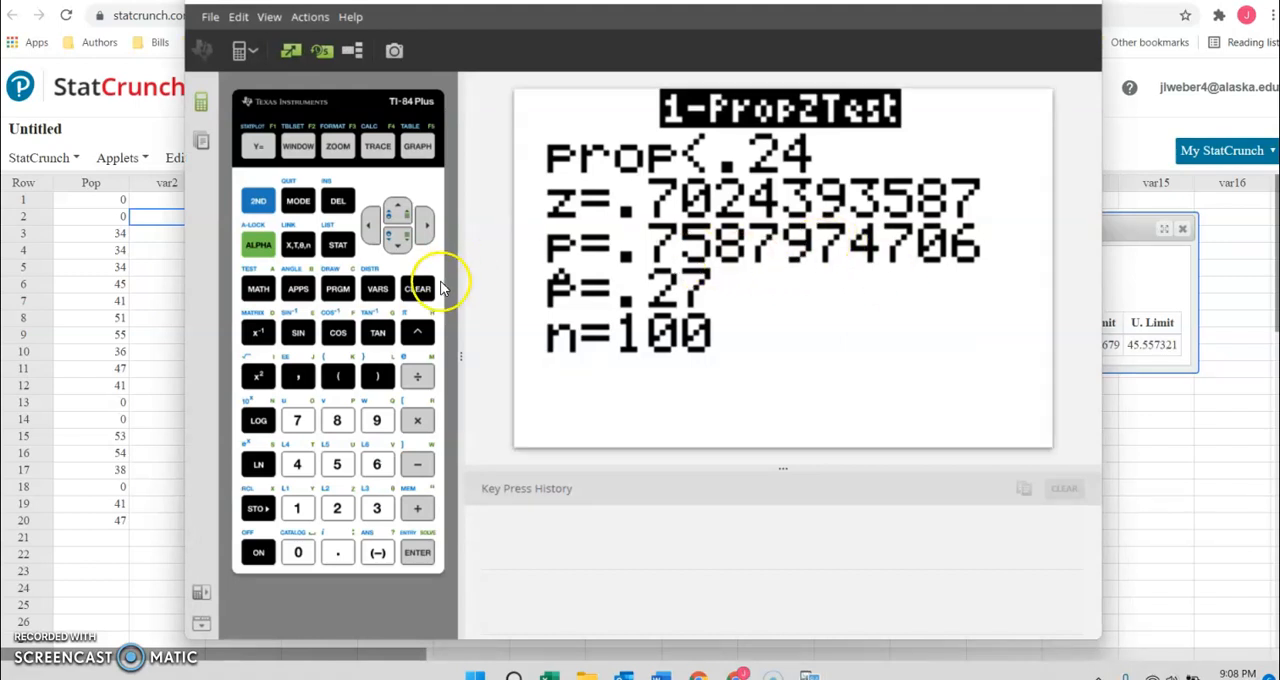
# Arrange the calculator window and the confidence interval results side by side so both are fully visible.
pyautogui.moveTo(760, 18); pyautogui.dragTo(510, 1)
pyautogui.click(870, 230)
pyautogui.moveTo(971, 227); pyautogui.dragTo(1028, 228)
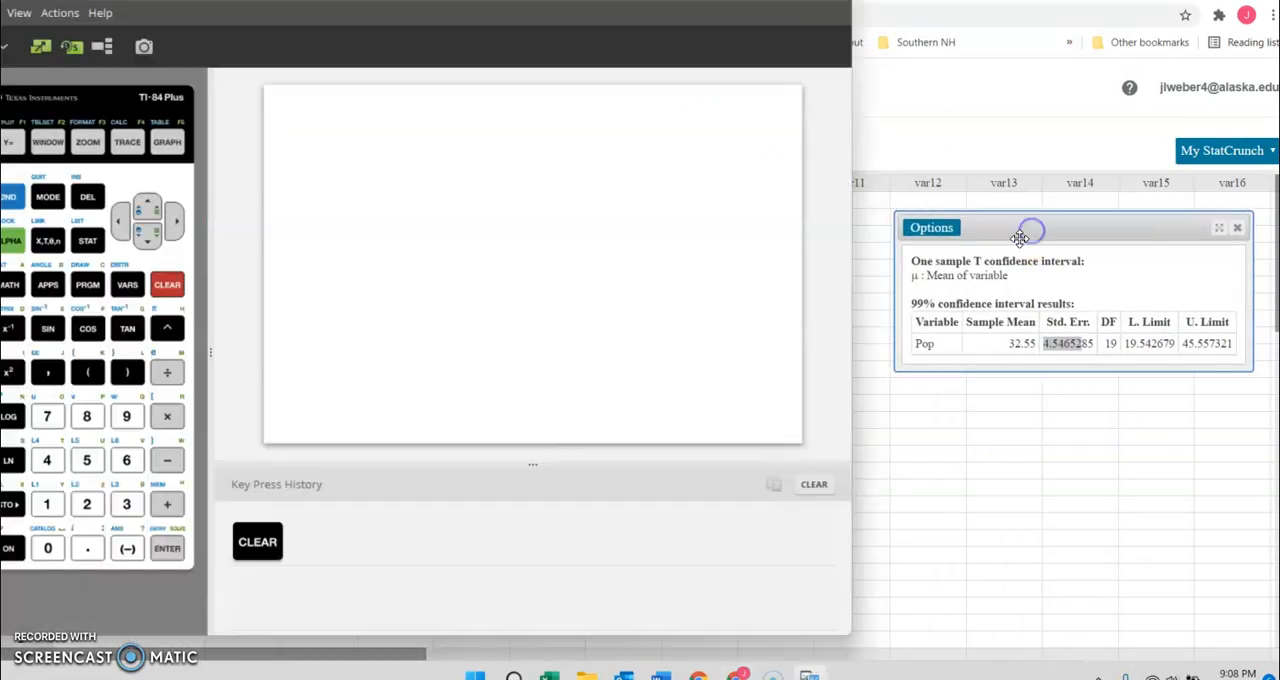
pyautogui.moveTo(459, 2); pyautogui.dragTo(483, 4)
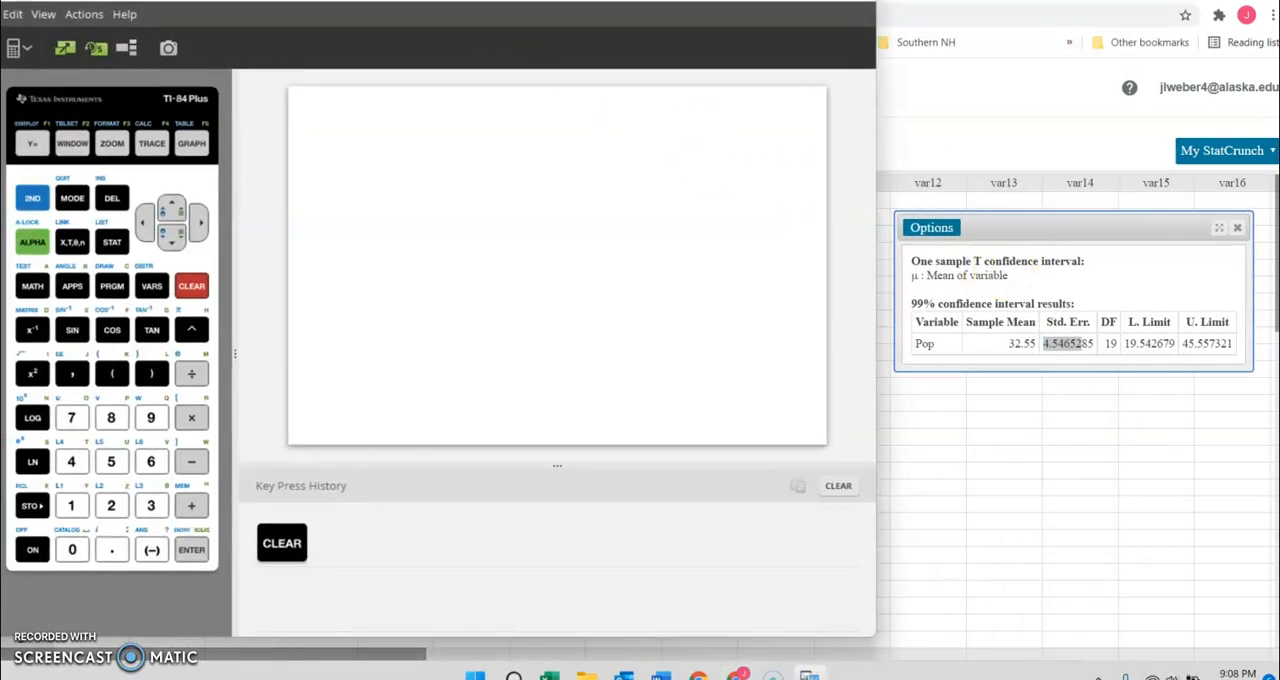
# Calculate the sample mean minus the lower limit, 32.55-19.54, on the calculator.
pyautogui.click(151, 505)
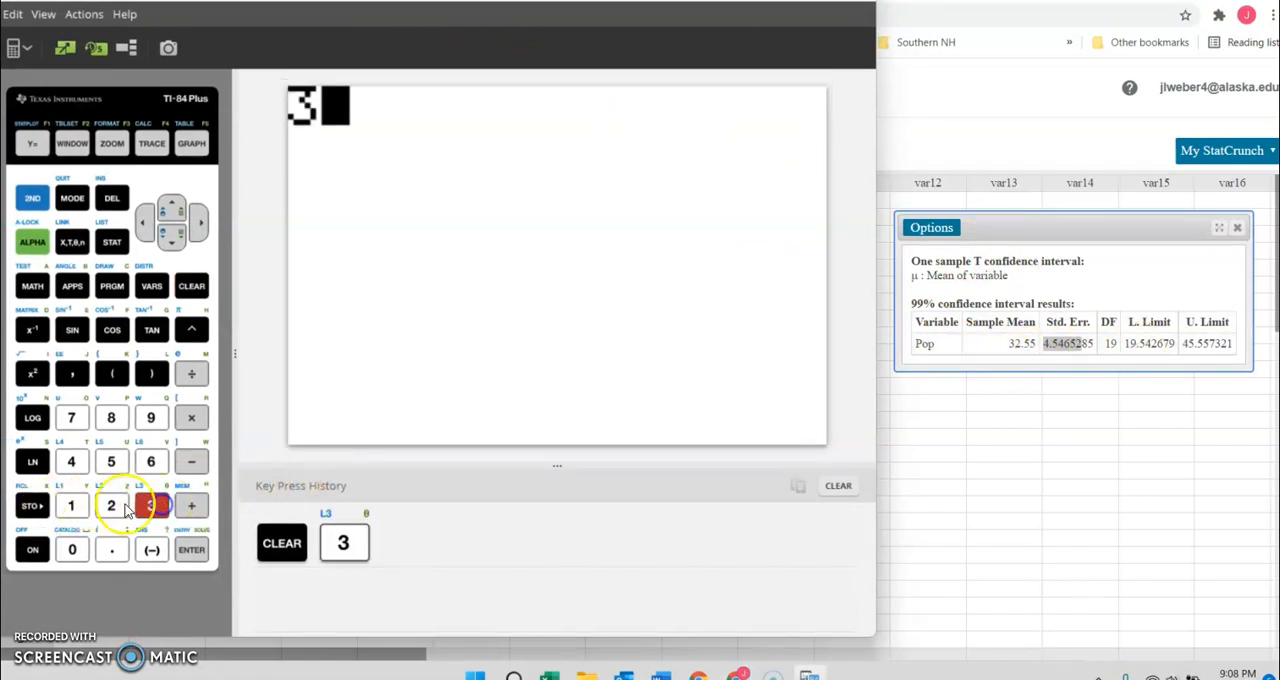
pyautogui.click(111, 505)
pyautogui.click(111, 549)
pyautogui.click(111, 462)
pyautogui.click(113, 462)
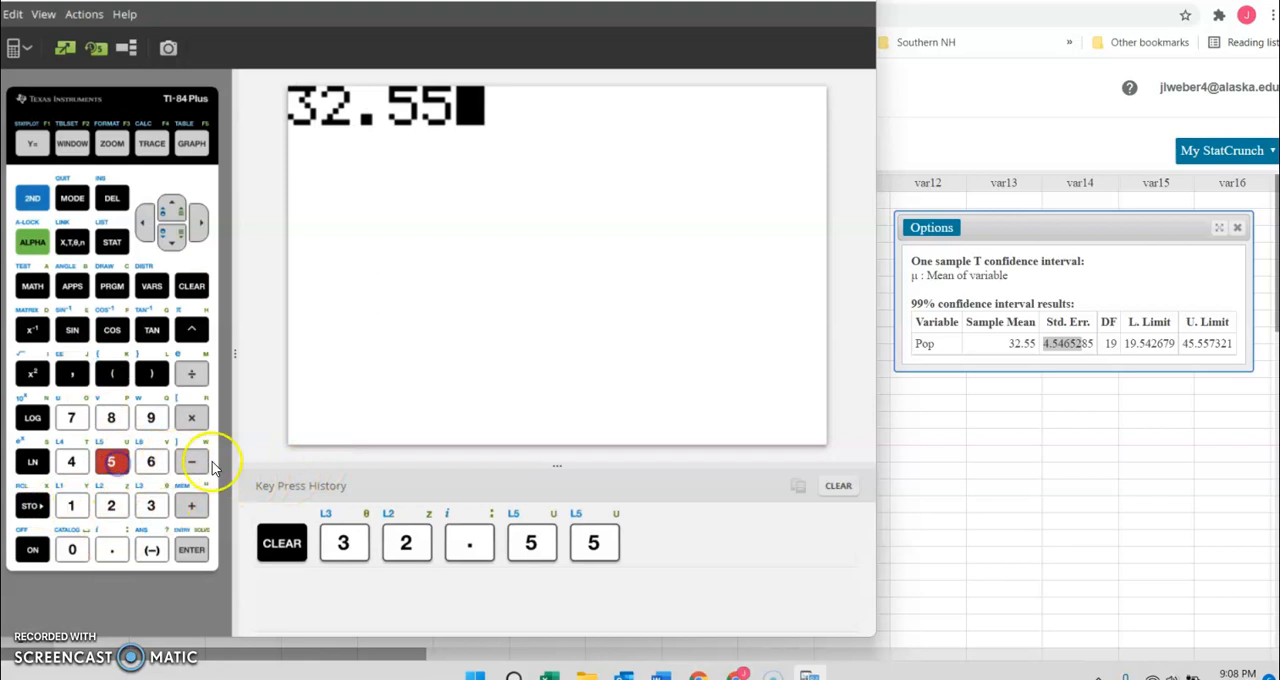
pyautogui.click(191, 461)
pyautogui.click(74, 507)
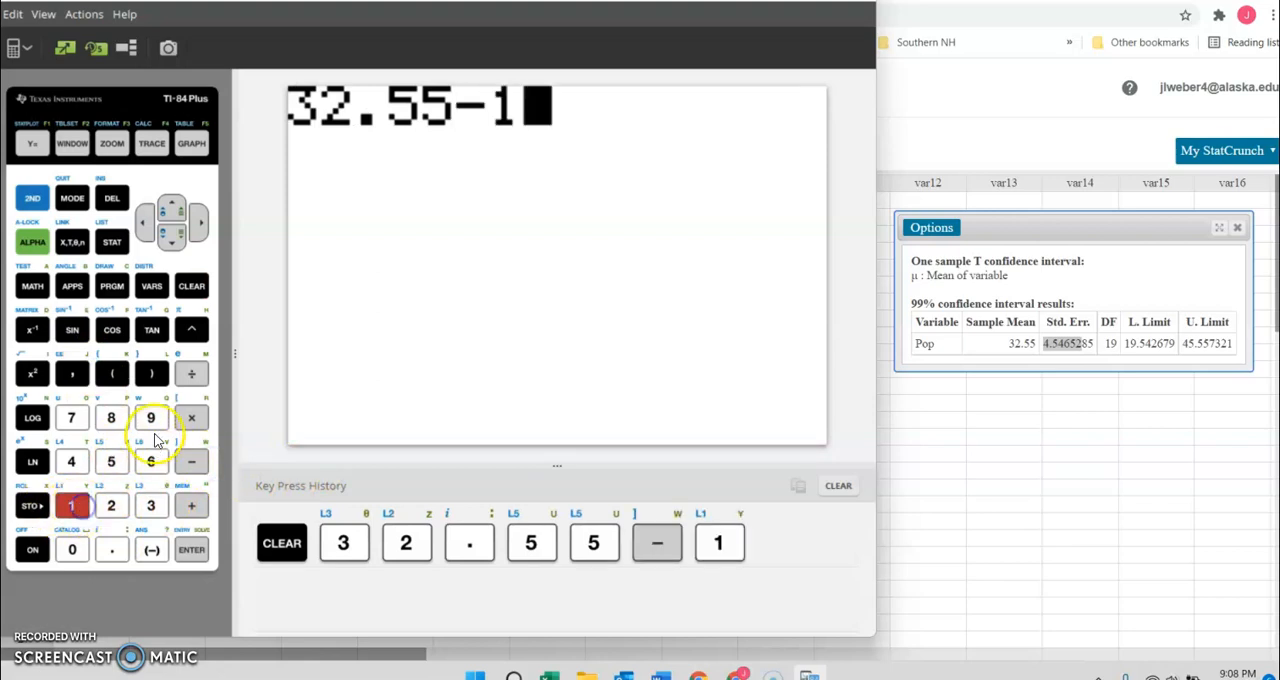
pyautogui.click(151, 417)
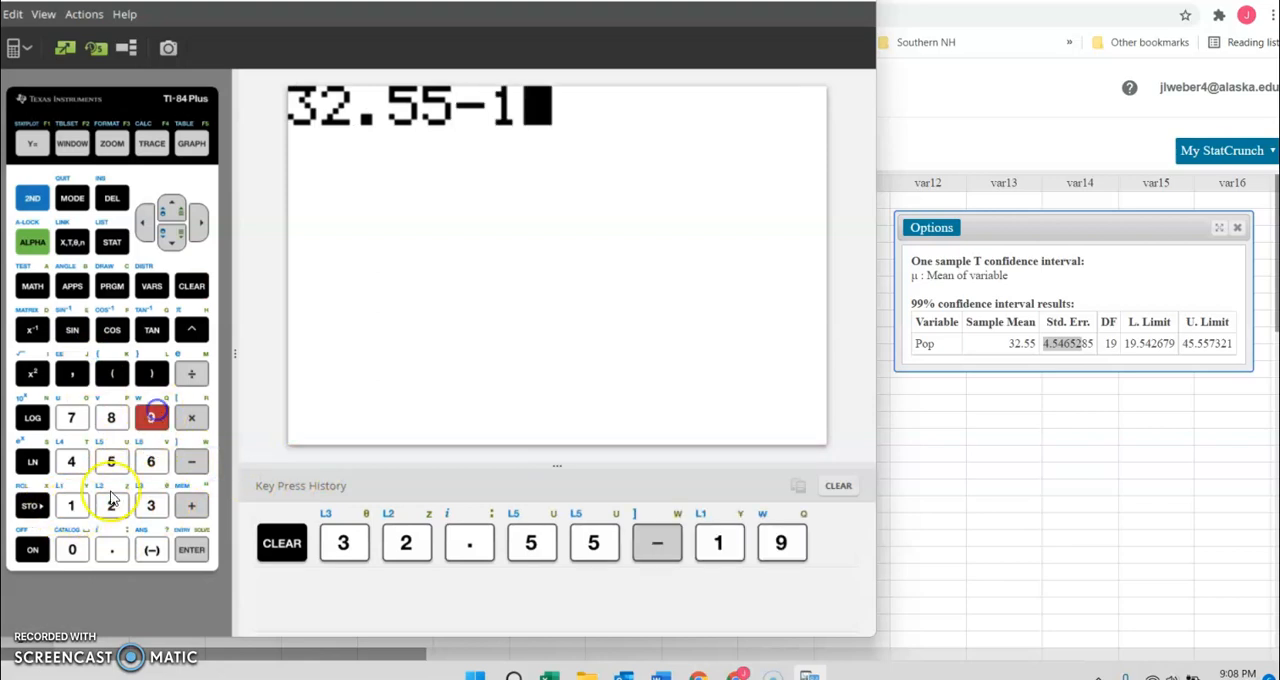
pyautogui.click(111, 549)
pyautogui.click(111, 505)
pyautogui.click(72, 462)
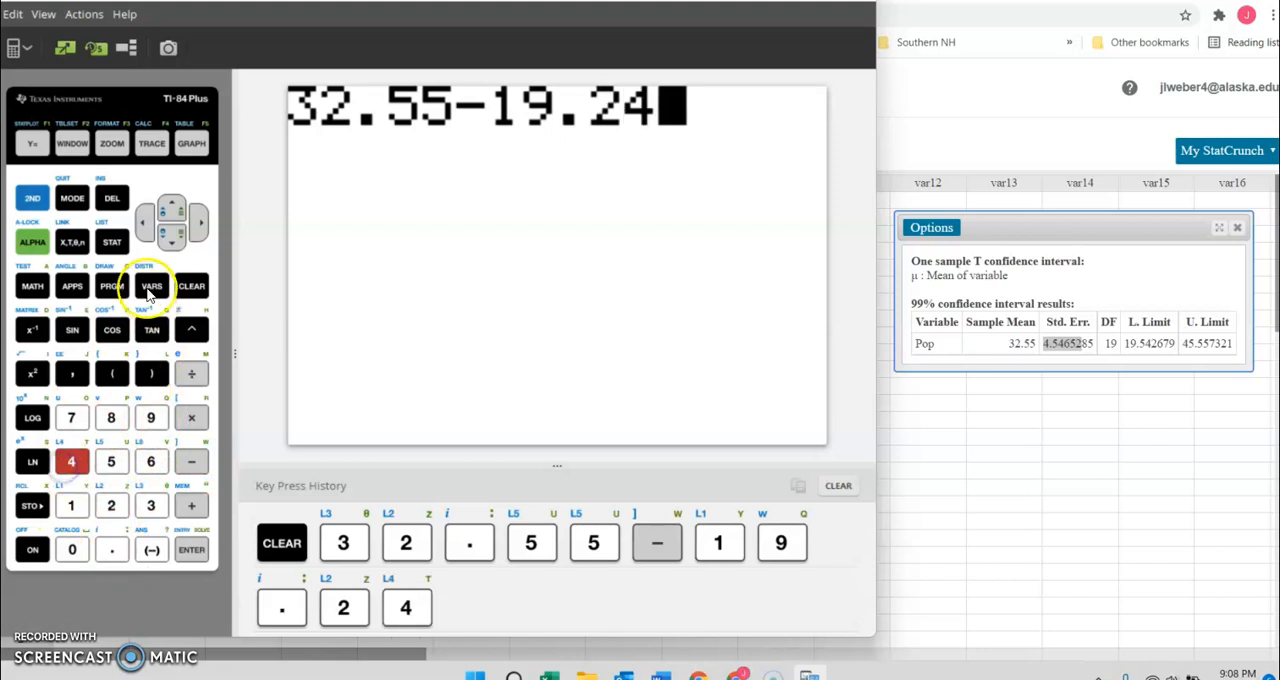
pyautogui.press('Left')
pyautogui.press('Left')
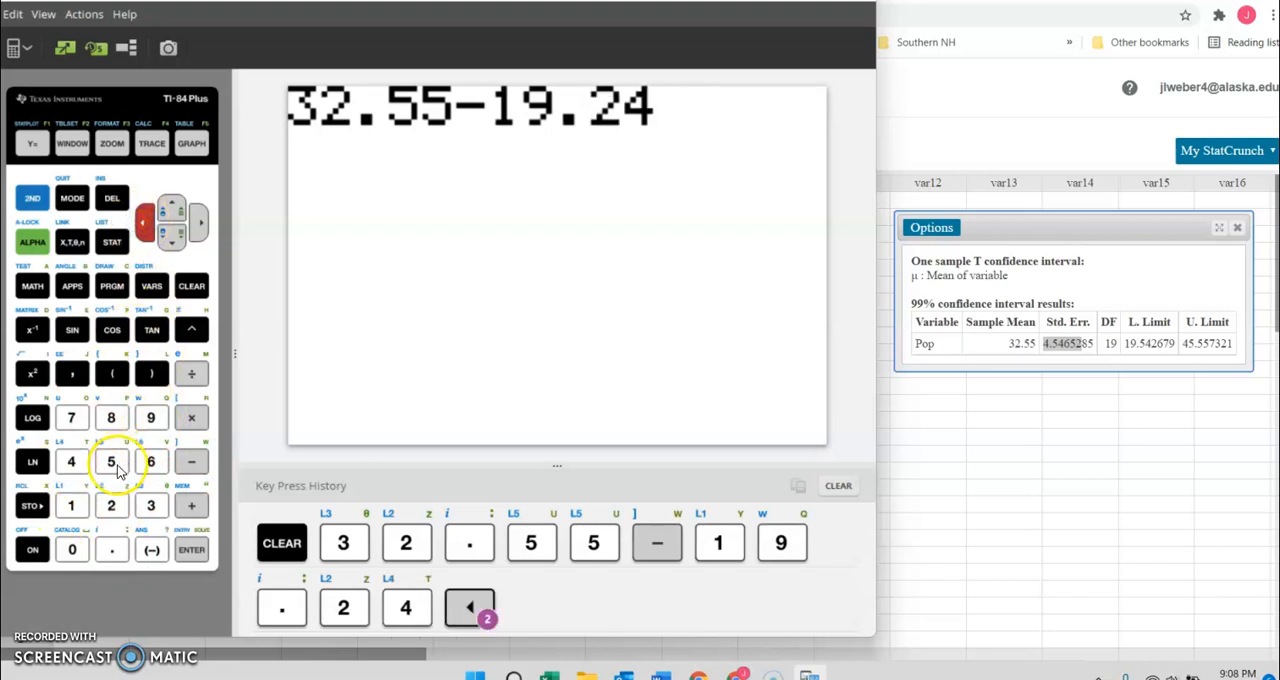
pyautogui.click(118, 462)
pyautogui.click(191, 551)
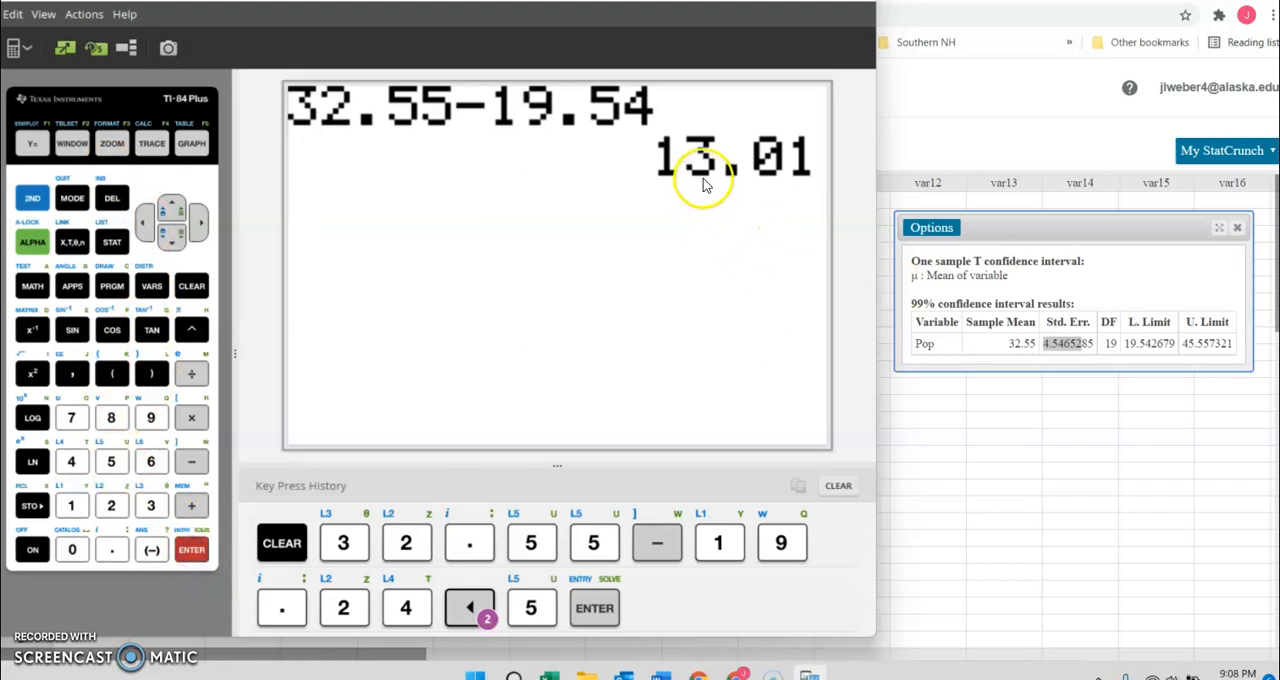
# Enter the upper limit 45.56 and the sample mean 32.55 on a new calculator line for their subtraction.
pyautogui.click(74, 466)
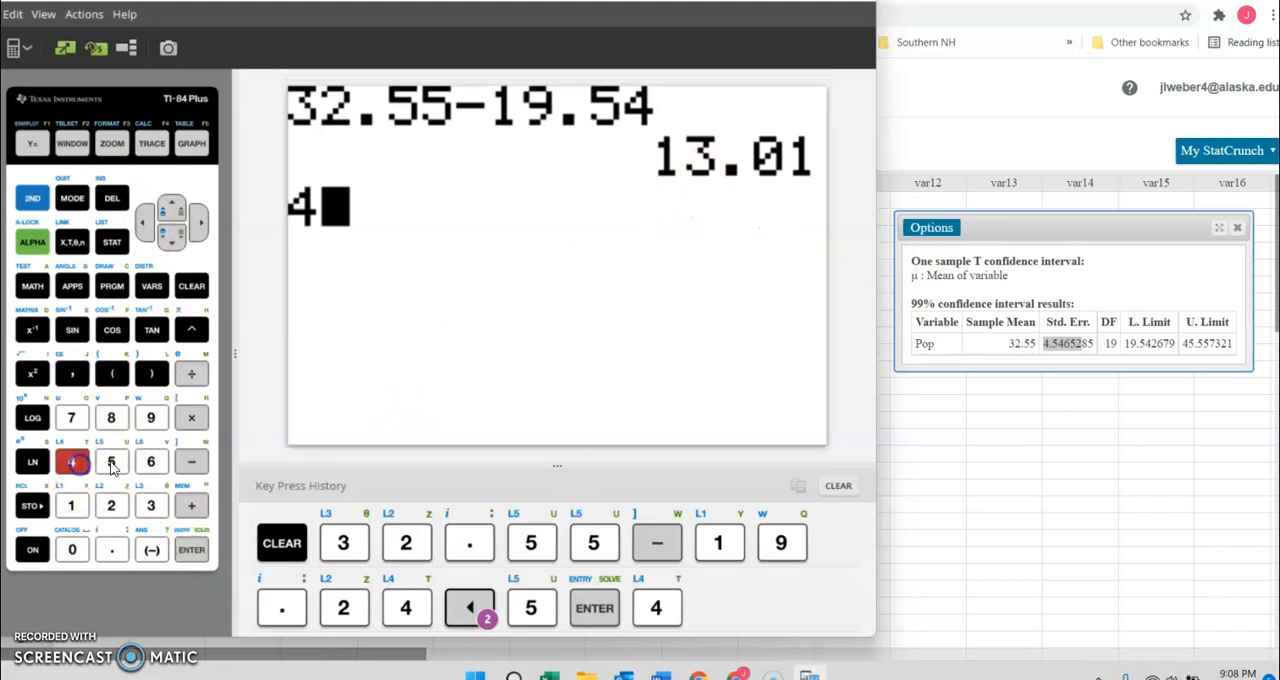
pyautogui.click(112, 462)
pyautogui.click(112, 462)
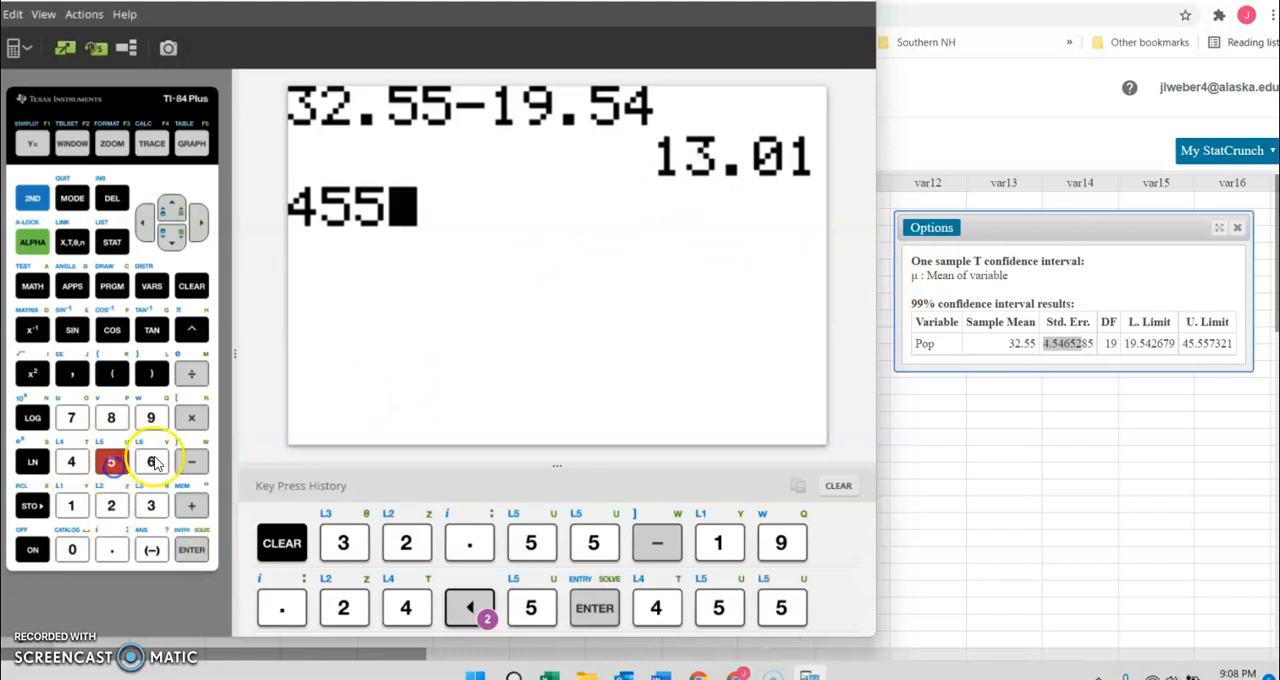
pyautogui.click(145, 220)
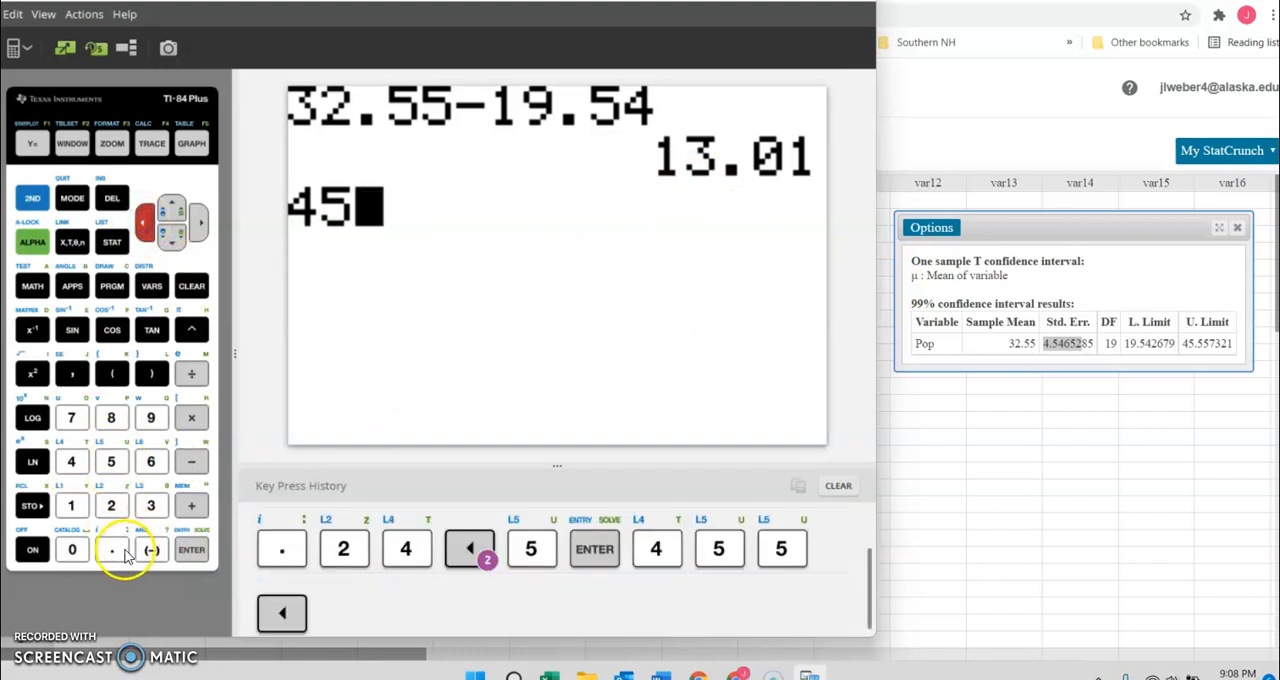
pyautogui.click(111, 549)
pyautogui.click(111, 461)
pyautogui.click(151, 461)
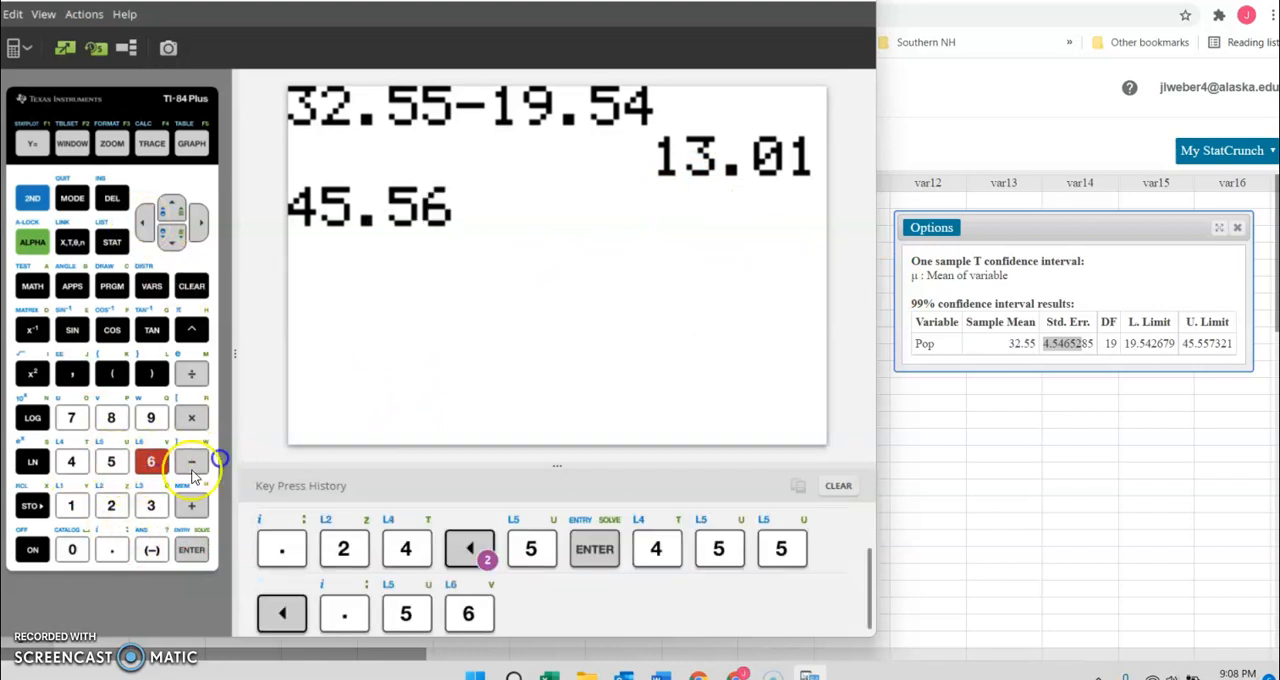
pyautogui.click(151, 505)
pyautogui.click(111, 505)
pyautogui.click(112, 549)
pyautogui.click(111, 461)
pyautogui.click(111, 461)
pyautogui.click(150, 224)
pyautogui.click(150, 222)
pyautogui.click(150, 222)
pyautogui.click(150, 222)
pyautogui.click(152, 220)
pyautogui.click(170, 208)
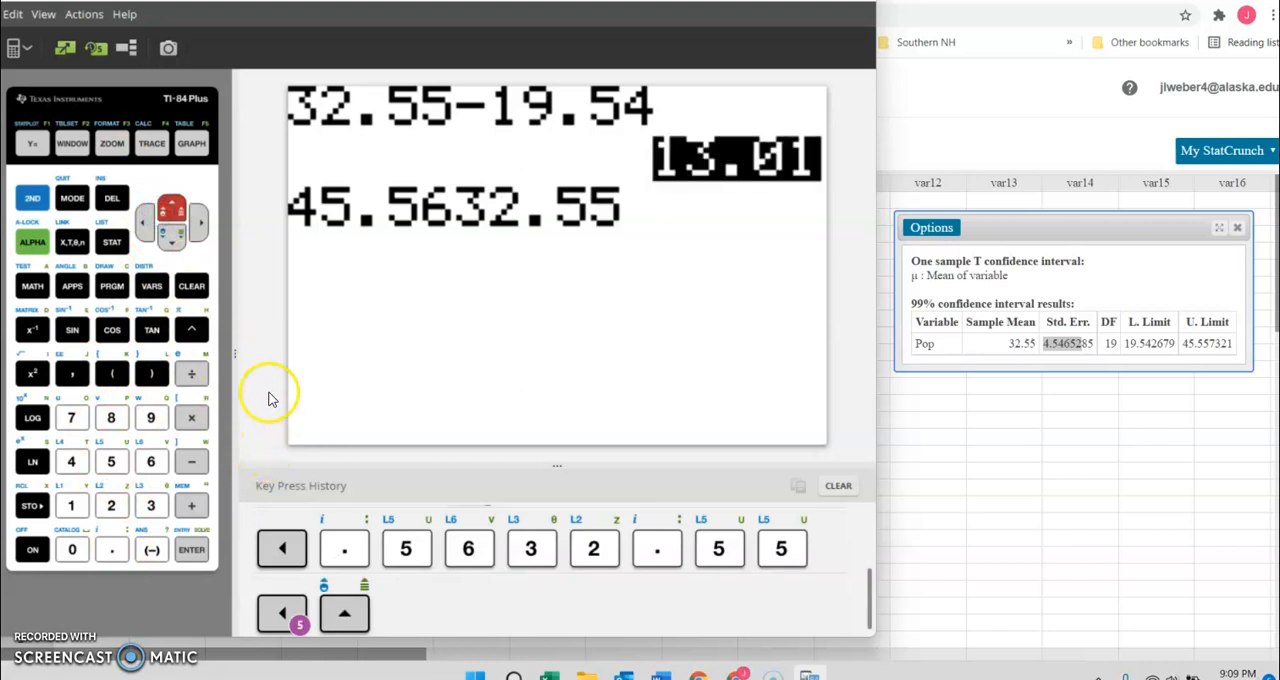
pyautogui.click(145, 224)
pyautogui.click(197, 226)
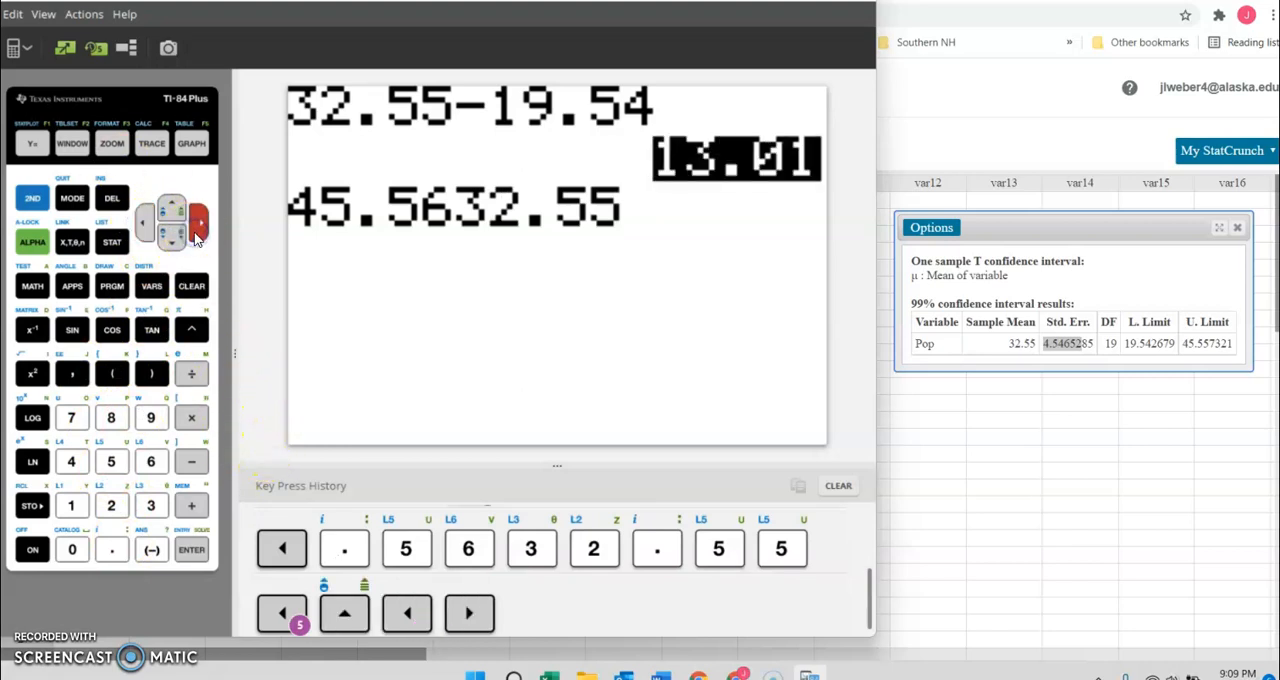
pyautogui.click(195, 287)
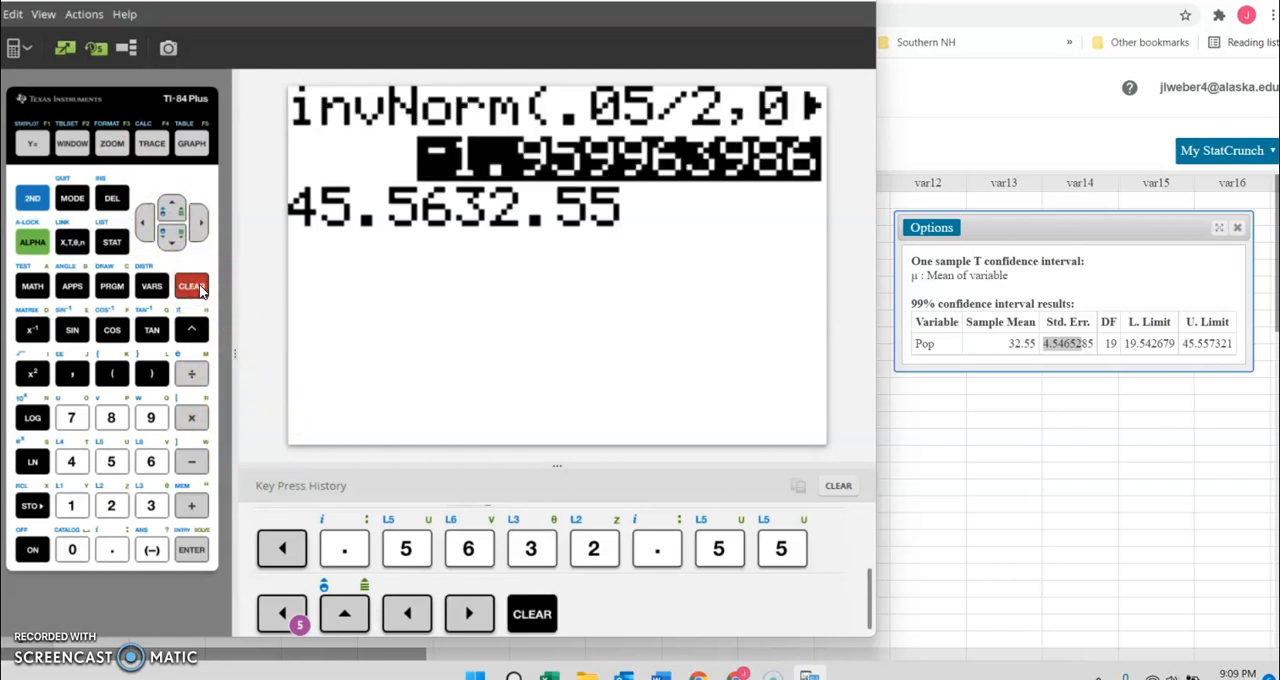
pyautogui.click(32, 198)
pyautogui.click(72, 198)
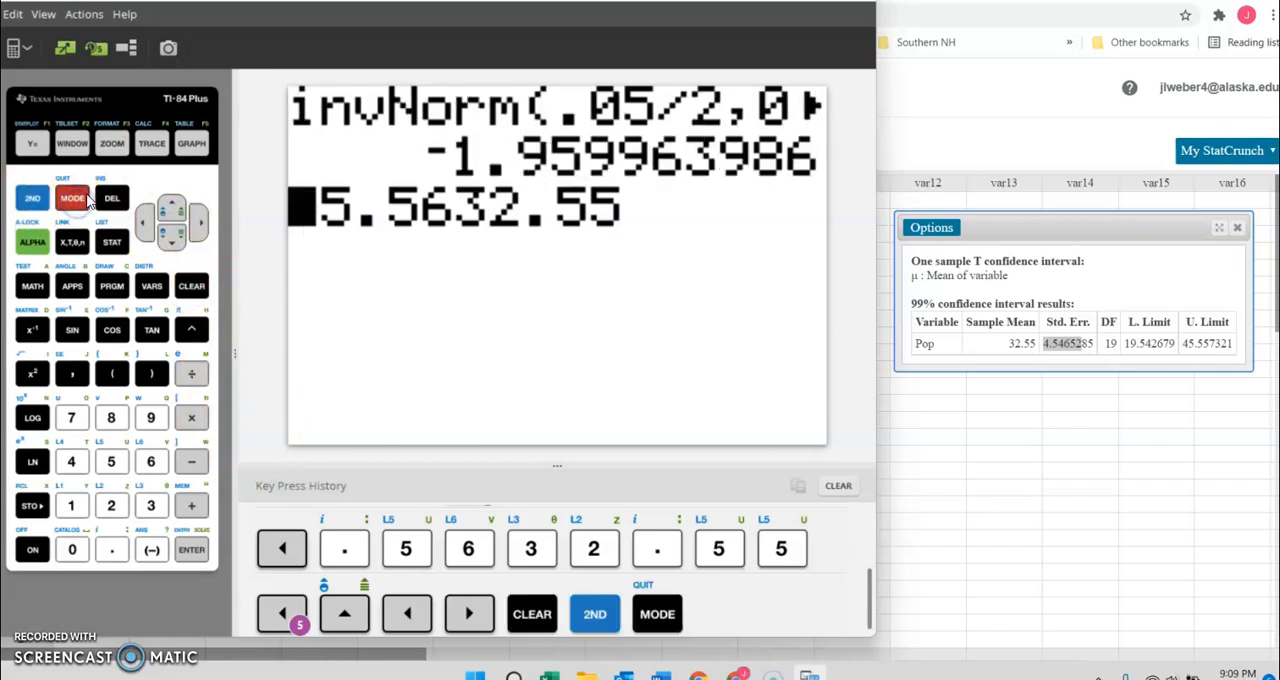
# Correct the unfinished calculator entry to the upper limit minus the sample mean, 45.56-32.55, and calculate it.
pyautogui.click(199, 226)
pyautogui.click(199, 226)
pyautogui.click(199, 226)
pyautogui.click(199, 226)
pyautogui.click(199, 226)
pyautogui.click(191, 461)
pyautogui.click(151, 505)
pyautogui.click(111, 505)
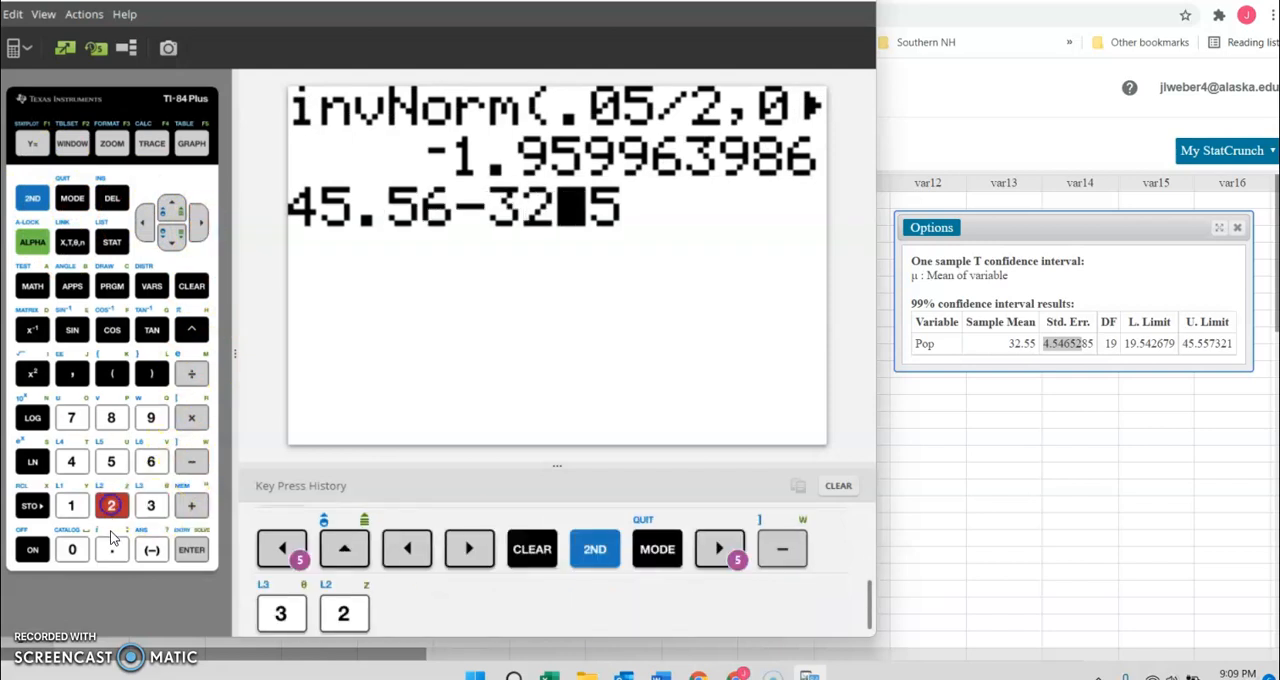
pyautogui.click(112, 545)
pyautogui.click(111, 462)
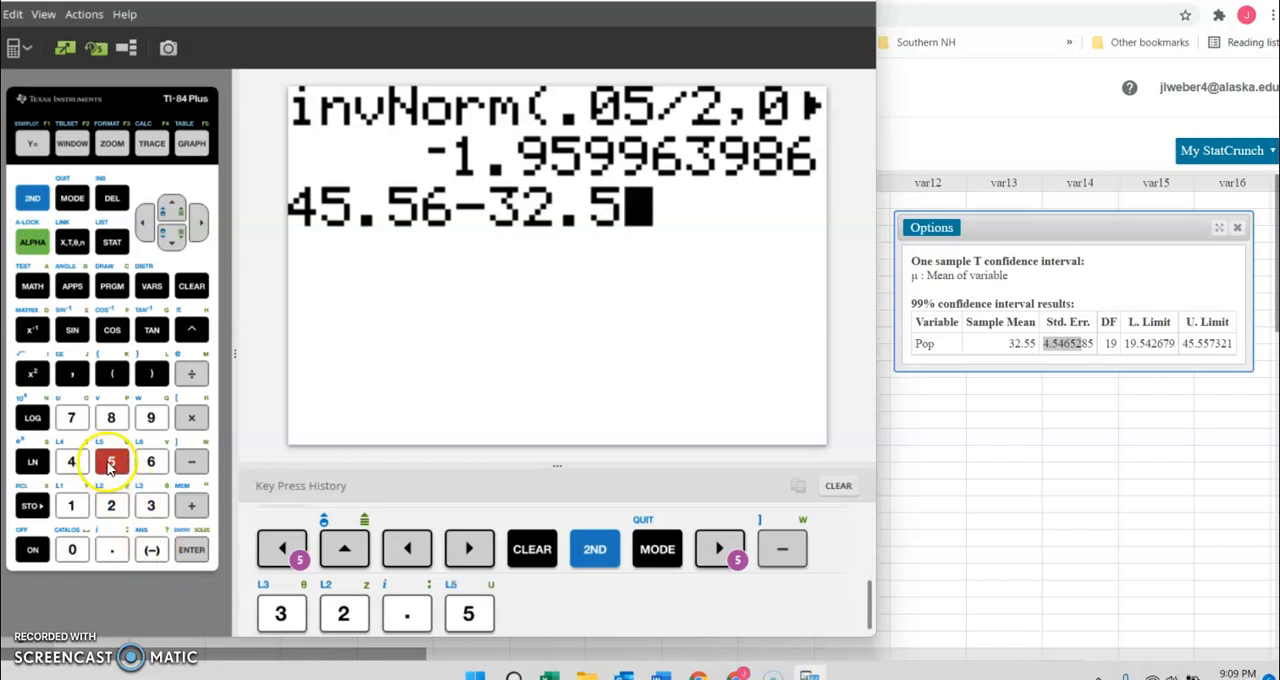
pyautogui.click(111, 462)
pyautogui.click(186, 550)
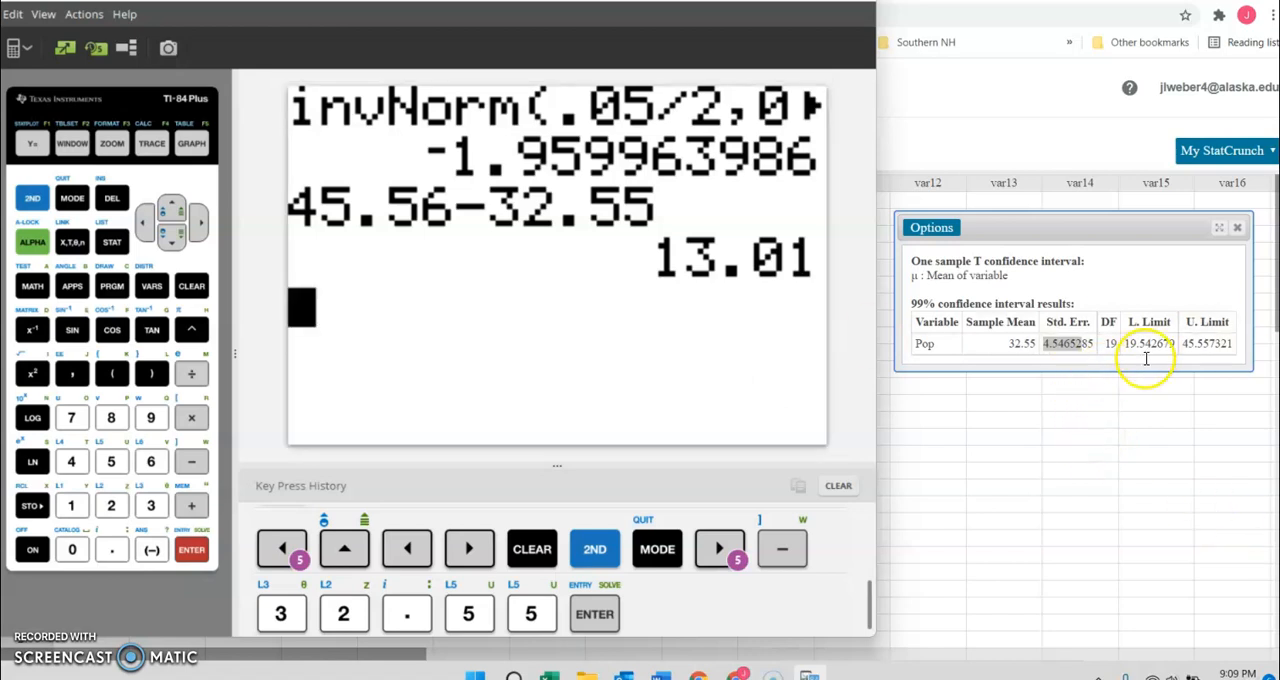
# Highlight the lower and upper limits and the sample mean in the 99% confidence interval results to review them.
pyautogui.moveTo(1125, 345); pyautogui.dragTo(1208, 346)
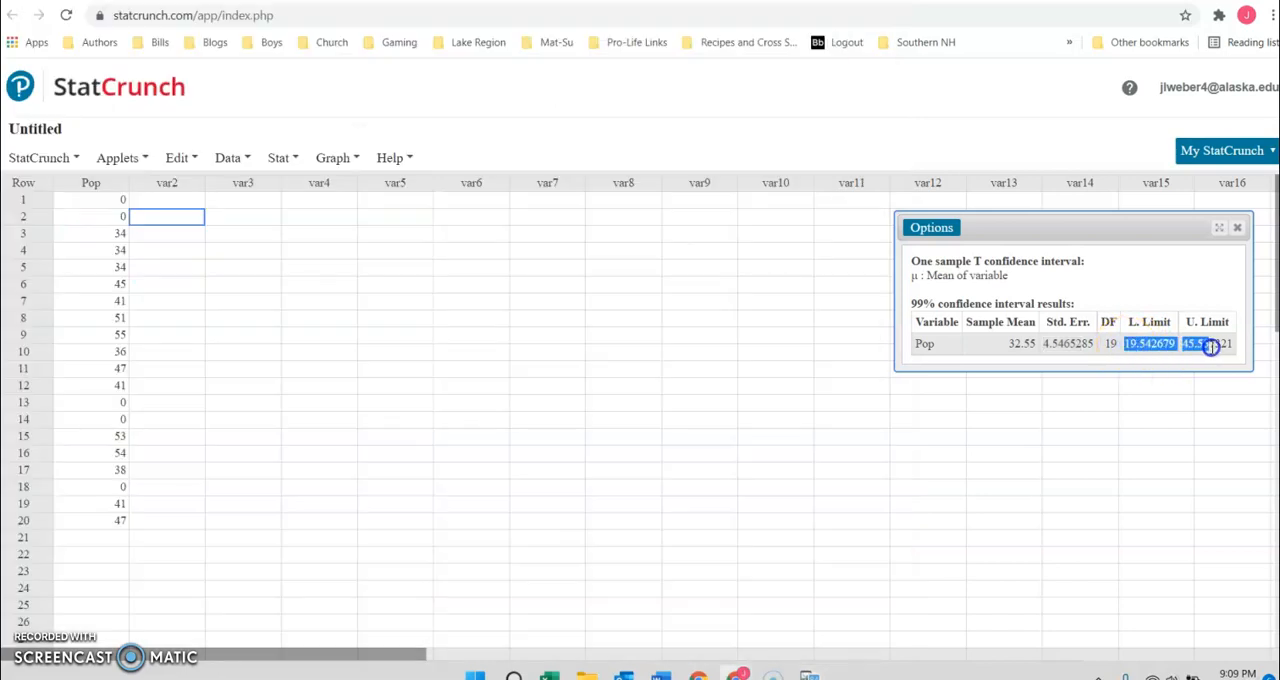
pyautogui.moveTo(1003, 346); pyautogui.dragTo(1040, 348)
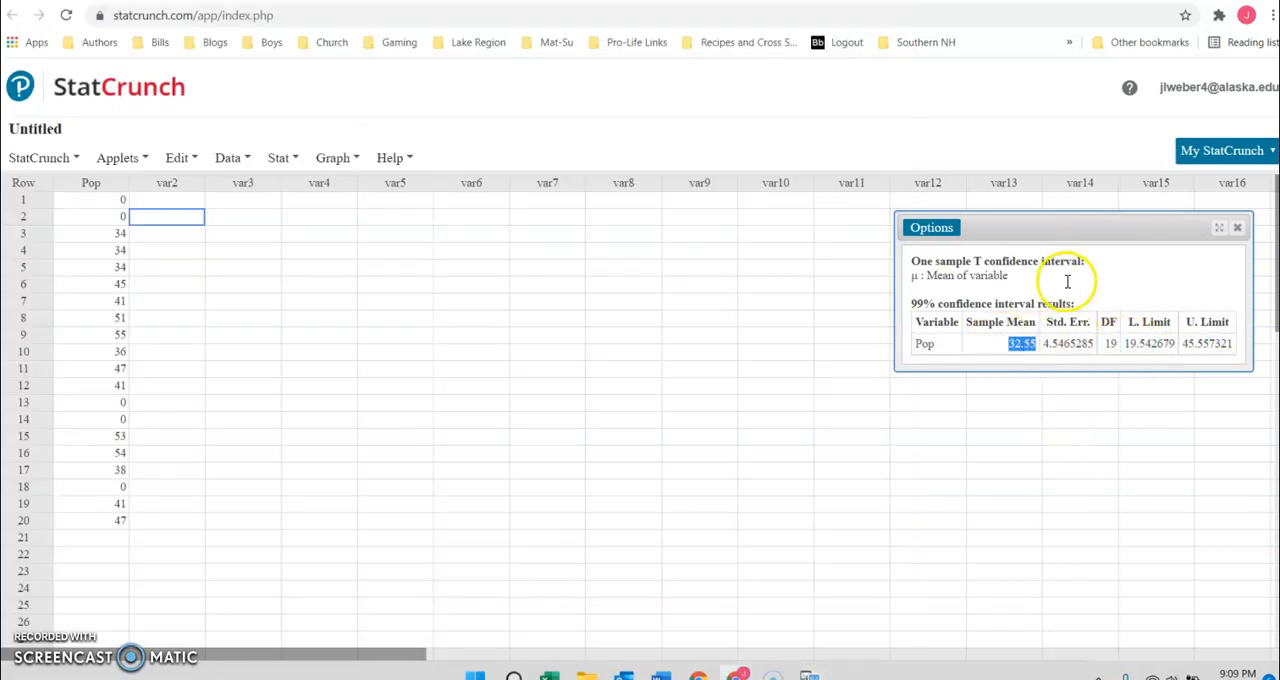
pyautogui.moveTo(1124, 345); pyautogui.dragTo(1234, 347)
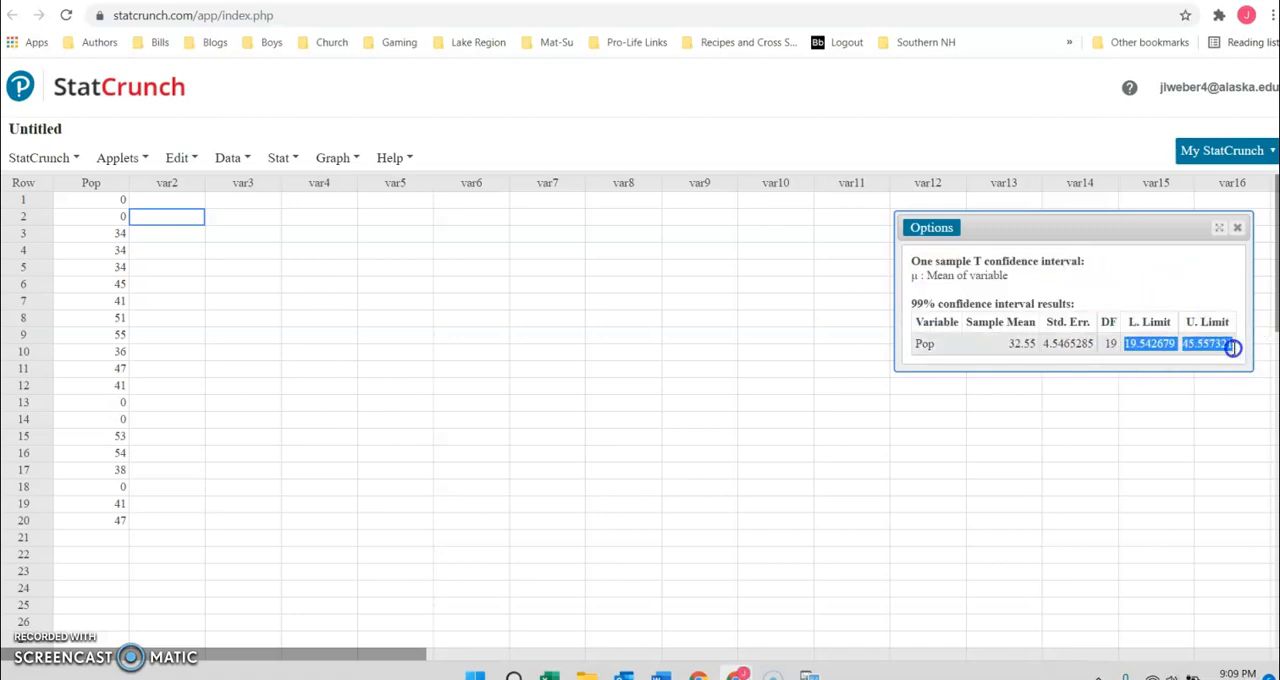
pyautogui.click(1234, 350)
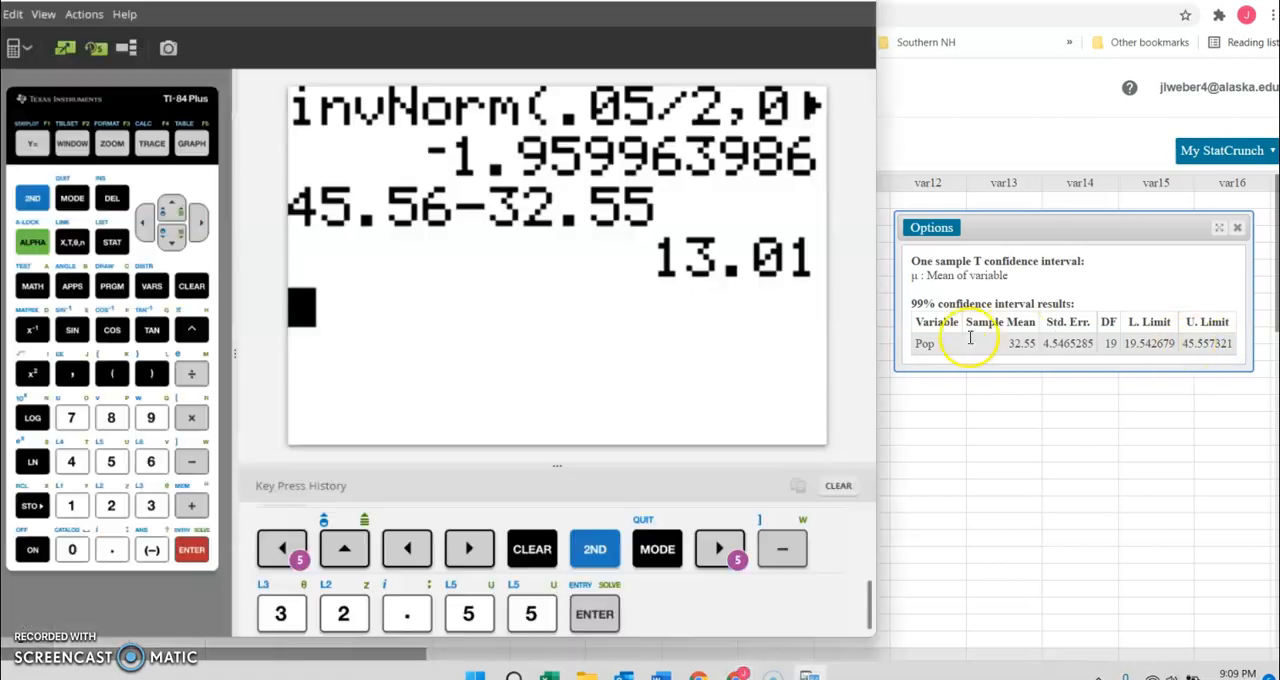